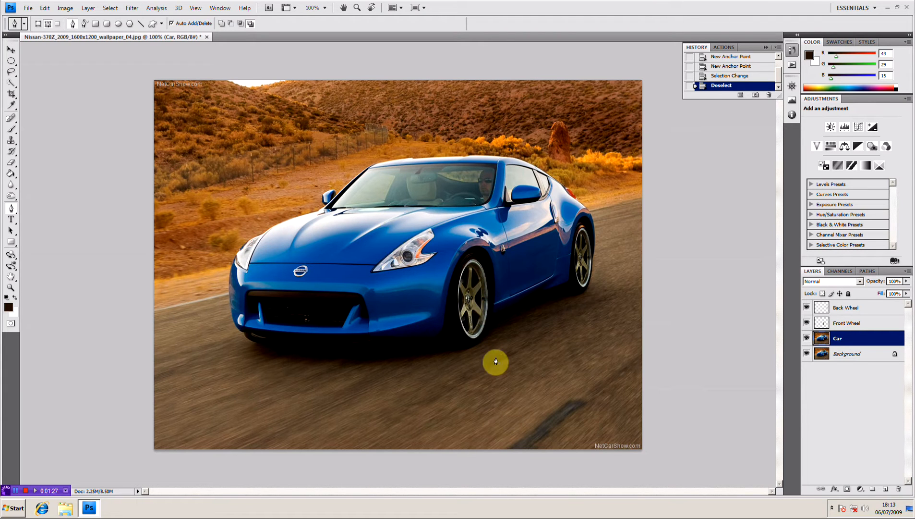
click(855, 323)
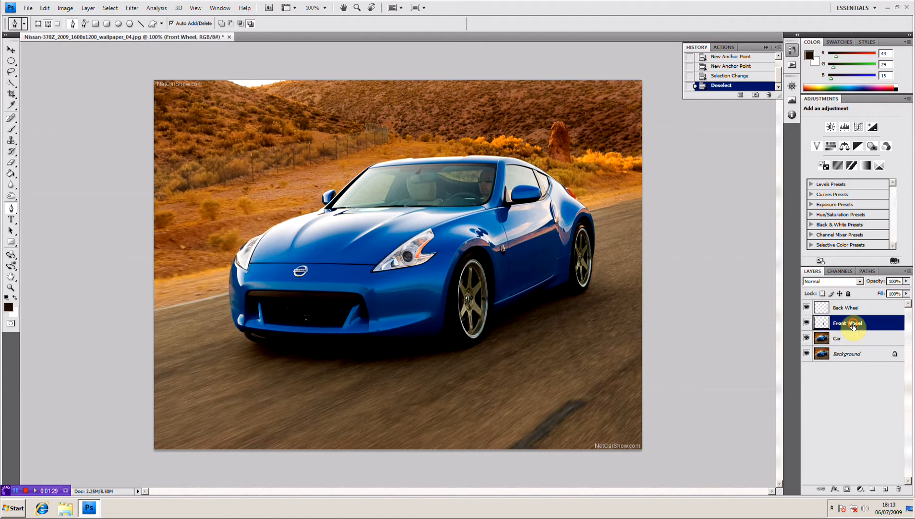
click(139, 10)
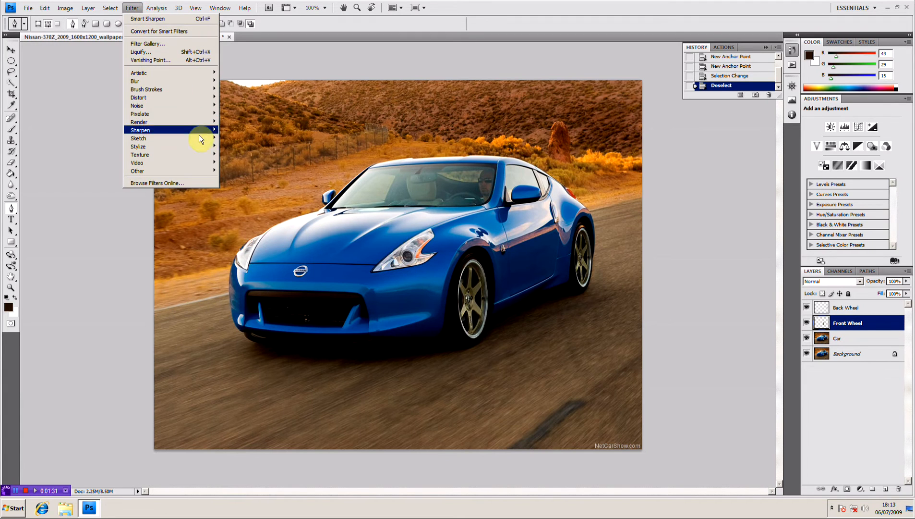
mouse_move(210, 131)
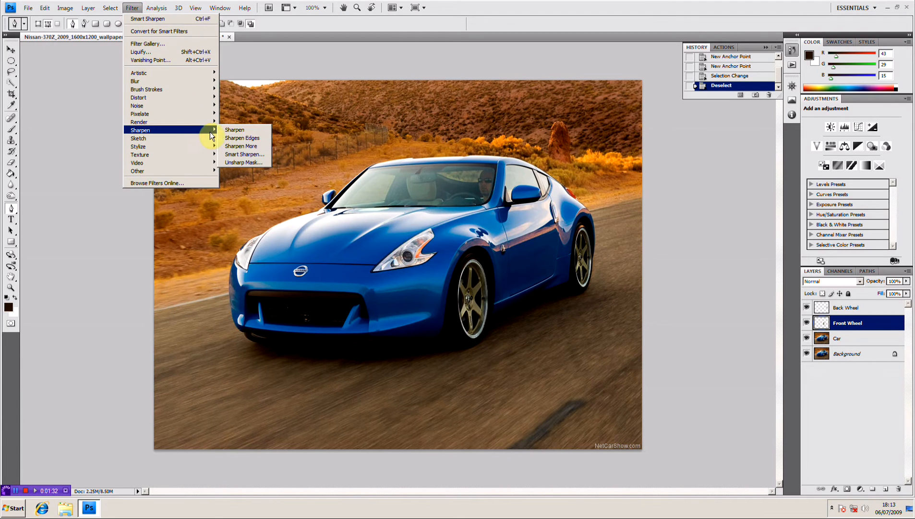
click(249, 152)
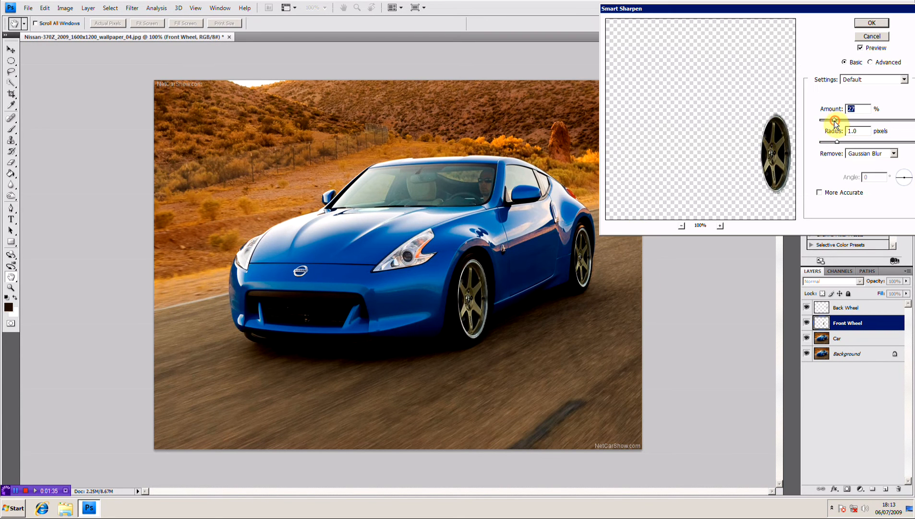
mouse_move(835, 121)
mouse_down()
mouse_move(869, 121)
mouse_move(830, 124)
mouse_up()
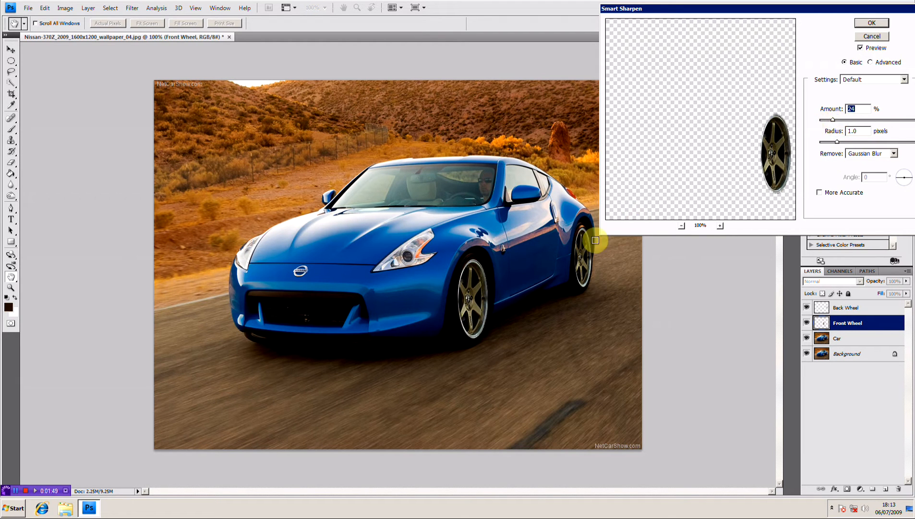
click(873, 37)
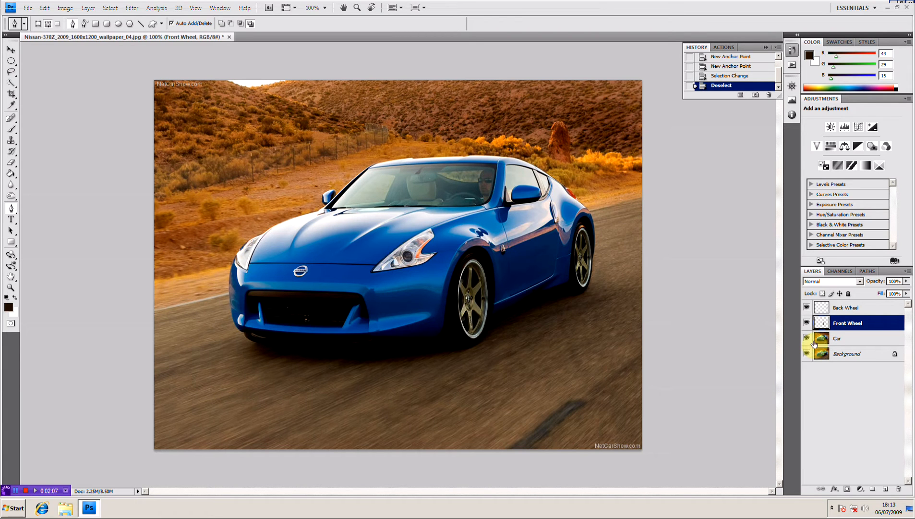
On the Car layer, start a pen path outside the canvas beside the road and extend it to the front bumper's outer edge.
click(860, 338)
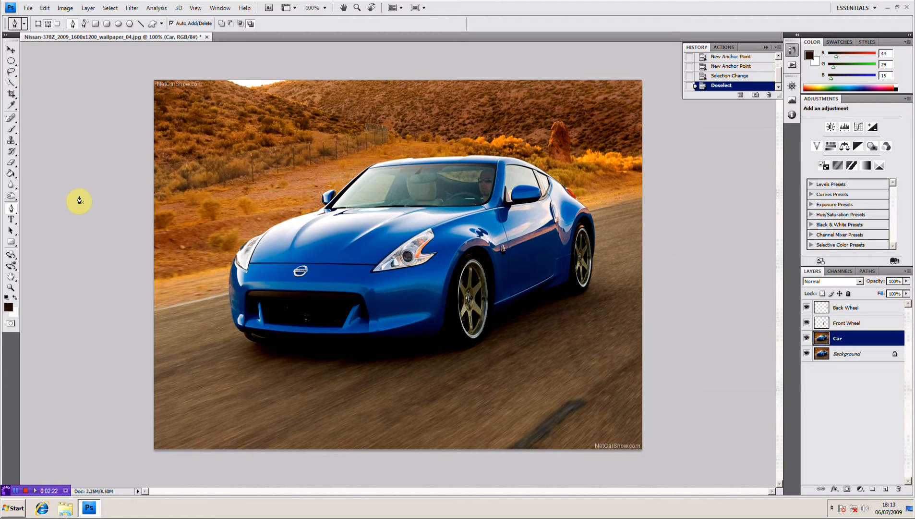
click(140, 315)
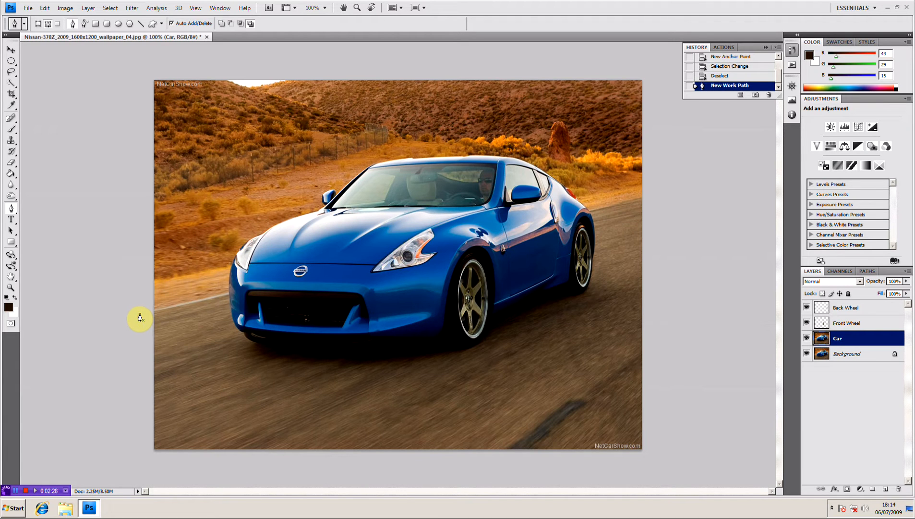
click(231, 312)
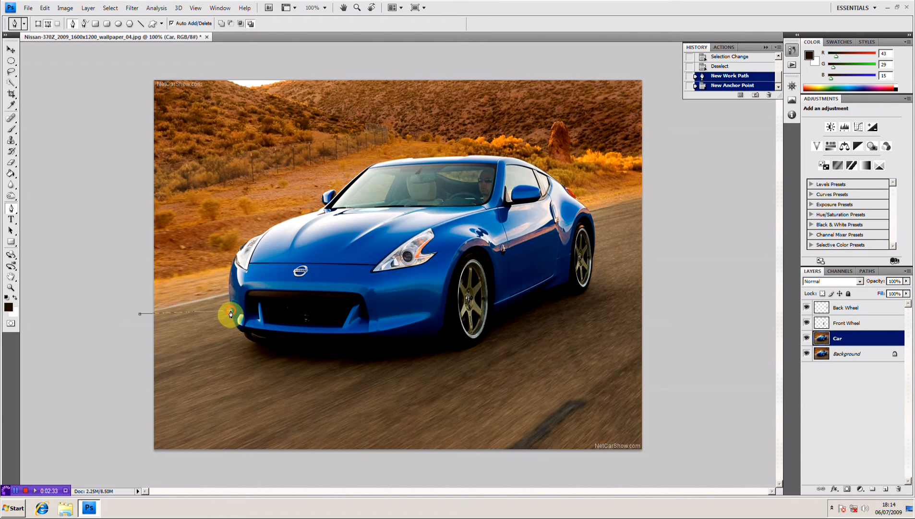
Trace the front bumper's outer edge with the Pen tool down to its lower corner.
key(ctrl+plus)
key(ctrl+plus)
key(ctrl+plus)
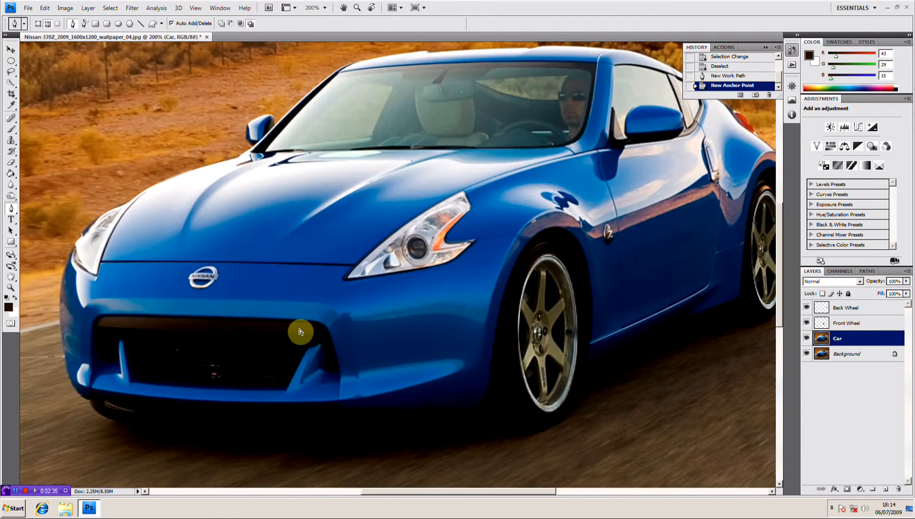
drag(292, 347, 450, 263)
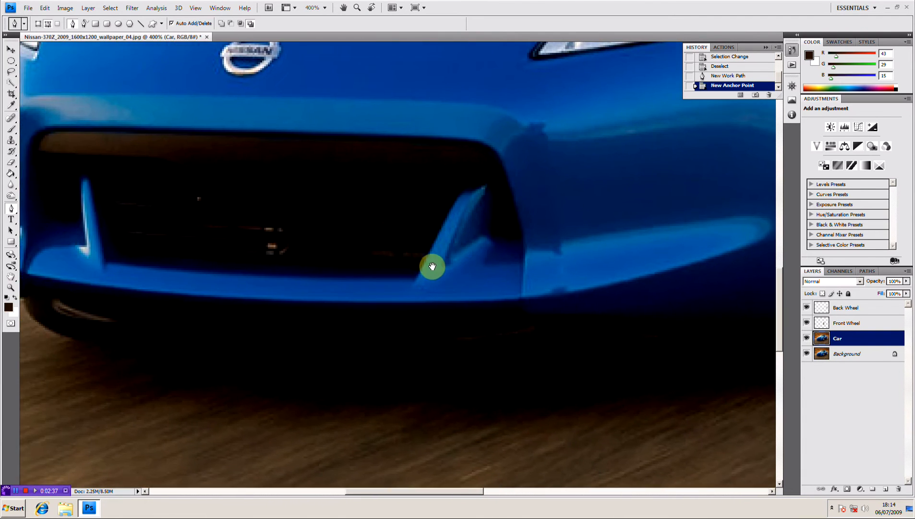
drag(332, 245, 420, 244)
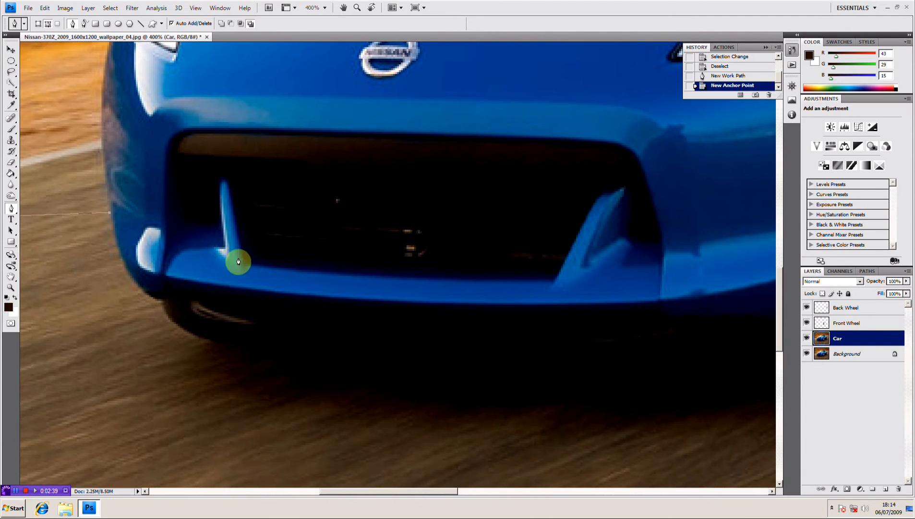
click(115, 236)
click(122, 255)
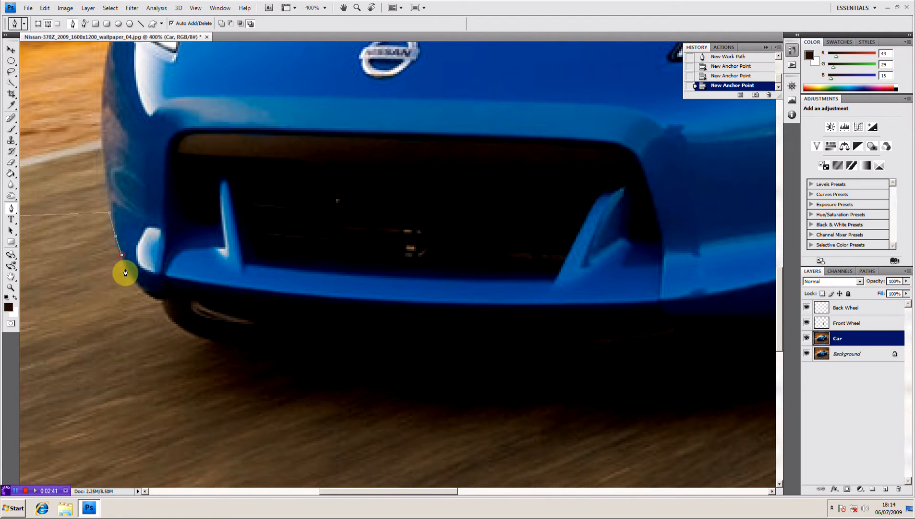
click(129, 272)
click(143, 290)
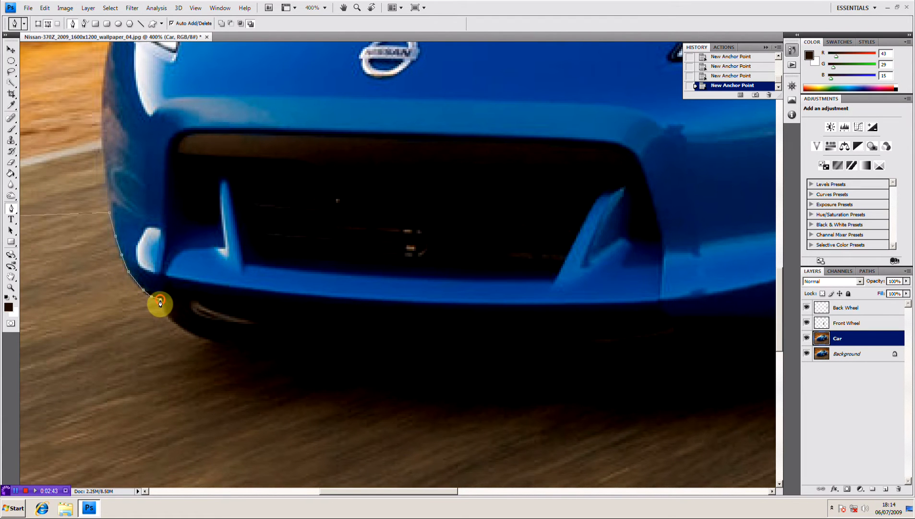
Continue the pen path around the dark lower lip beneath the bumper's outer corner.
click(163, 305)
click(167, 315)
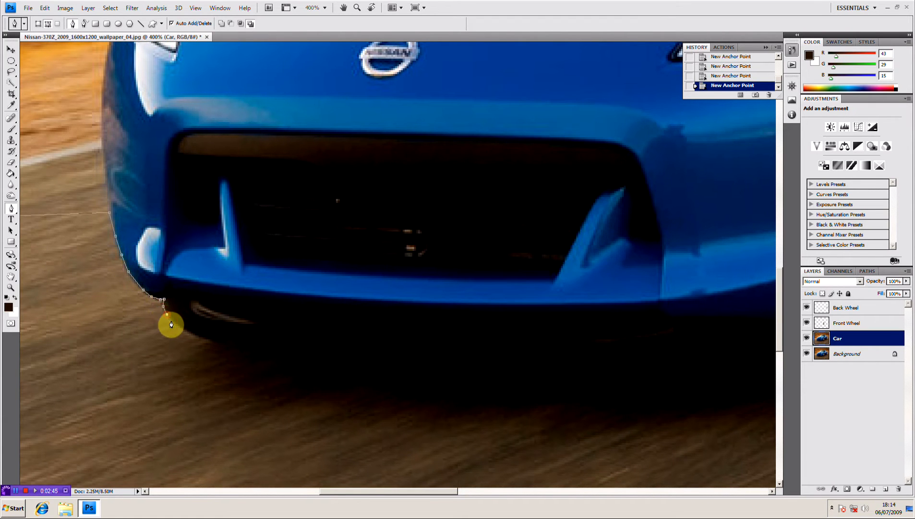
click(176, 322)
click(190, 330)
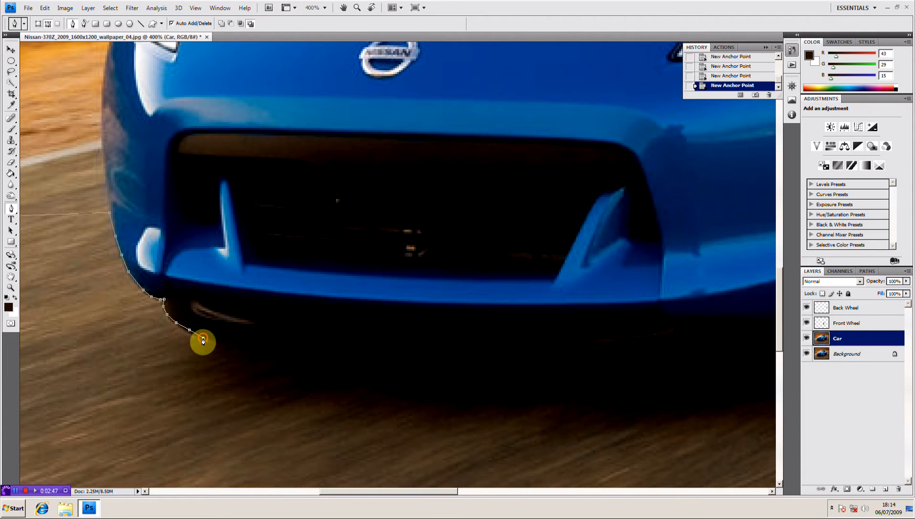
click(215, 346)
click(222, 346)
click(232, 342)
click(252, 342)
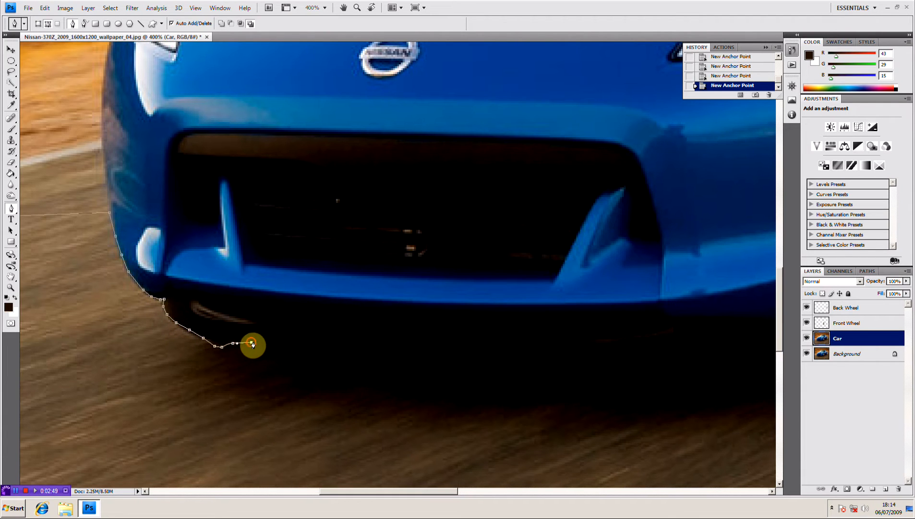
Extend the pen path along the dark underside of the bumper below the front grille.
click(258, 340)
click(280, 340)
click(300, 342)
click(313, 342)
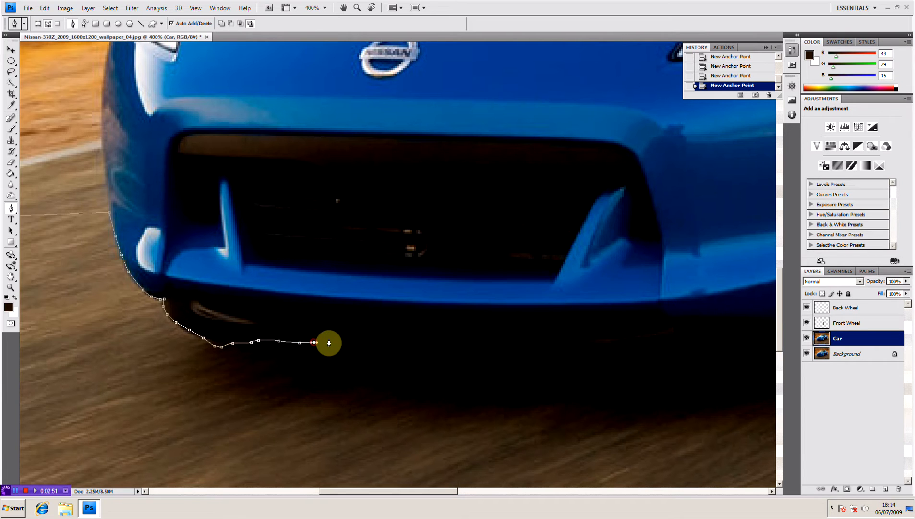
click(333, 337)
click(360, 337)
click(419, 338)
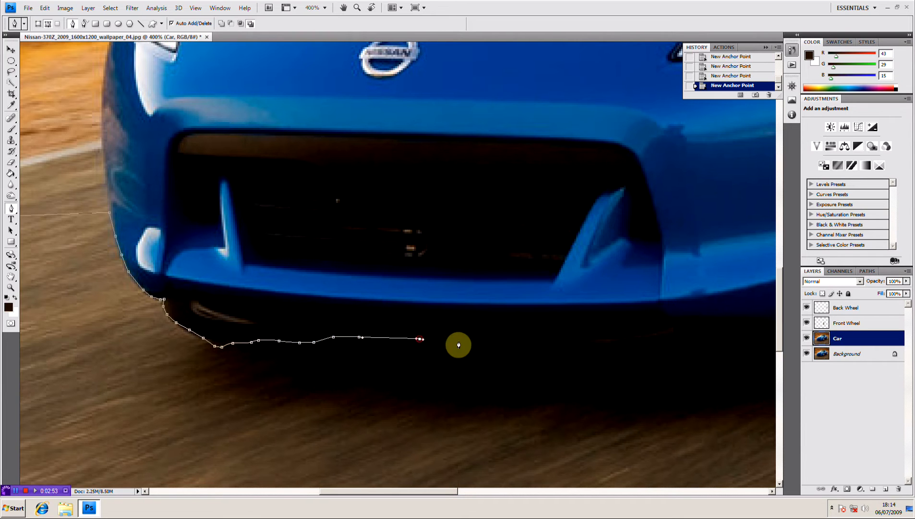
click(472, 341)
click(539, 343)
click(572, 346)
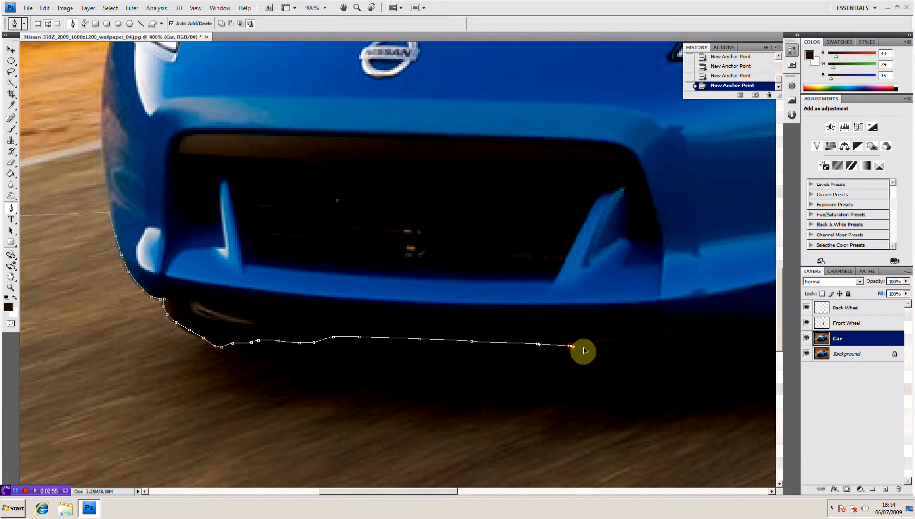
click(603, 350)
Carry the pen path along the rest of the bumper's underside to the base of the front wheel arch.
drag(664, 360, 465, 363)
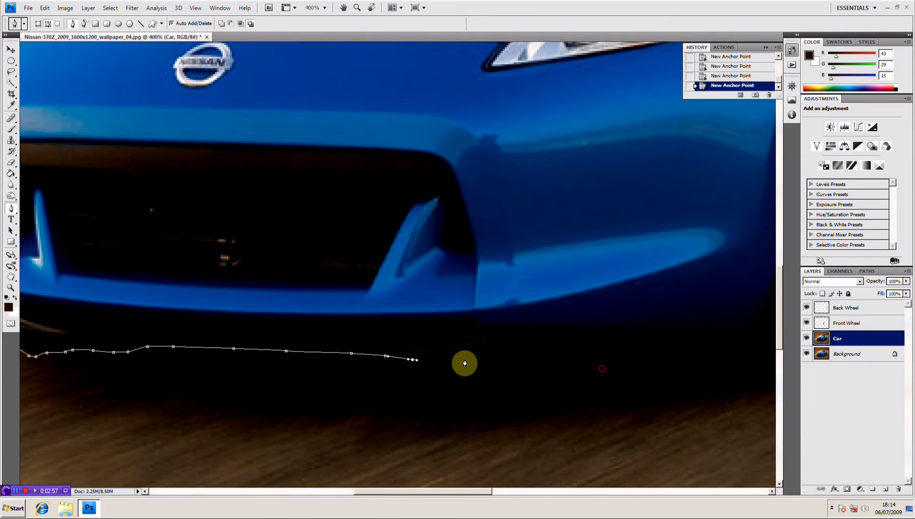
click(465, 357)
click(489, 354)
drag(642, 361, 525, 365)
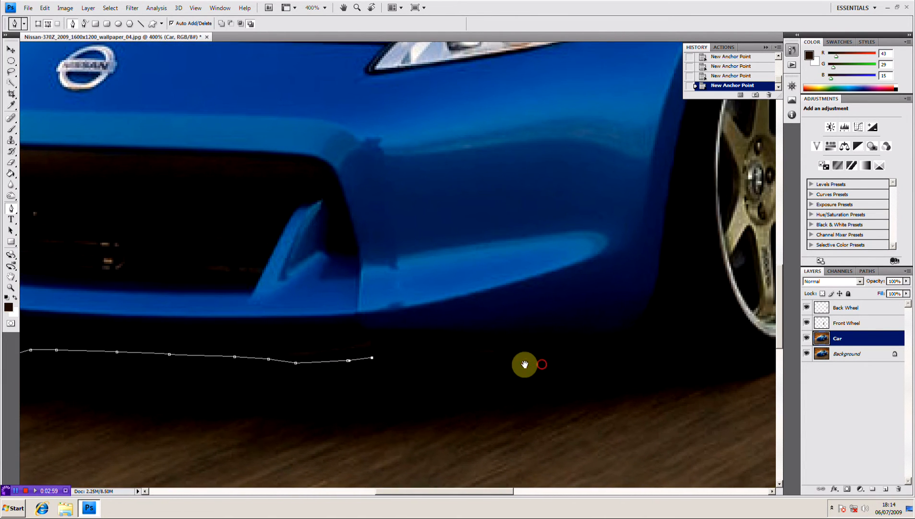
click(431, 357)
click(465, 354)
click(490, 351)
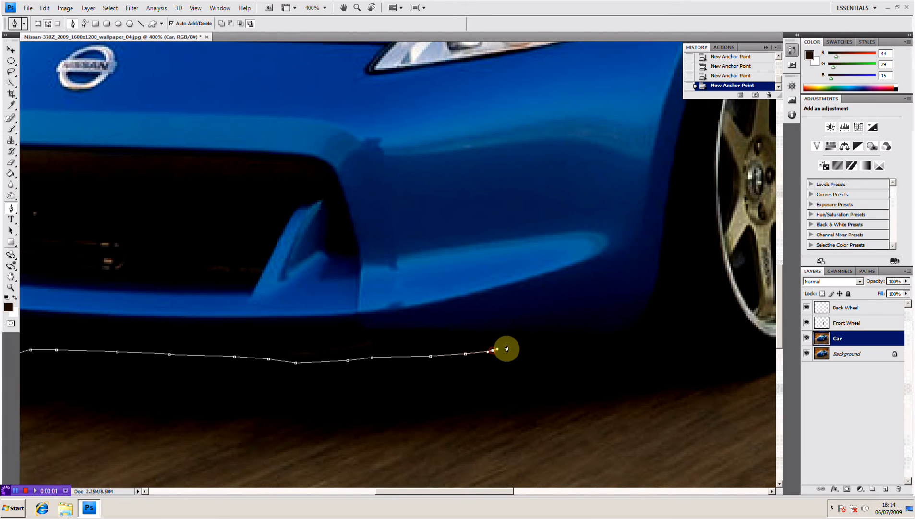
click(512, 344)
click(539, 343)
click(567, 343)
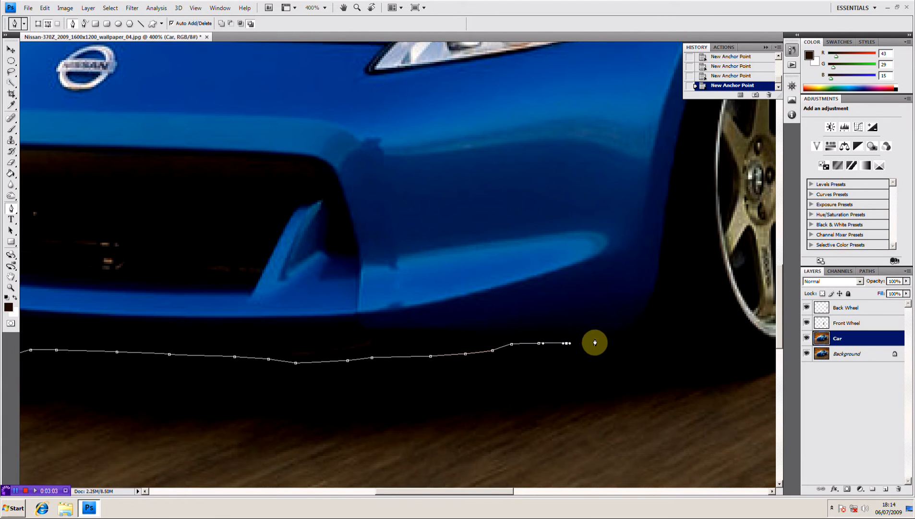
click(597, 339)
click(616, 337)
Trace the front edge of the front wheel arch from its base up to near the top of the arch.
drag(654, 312, 493, 349)
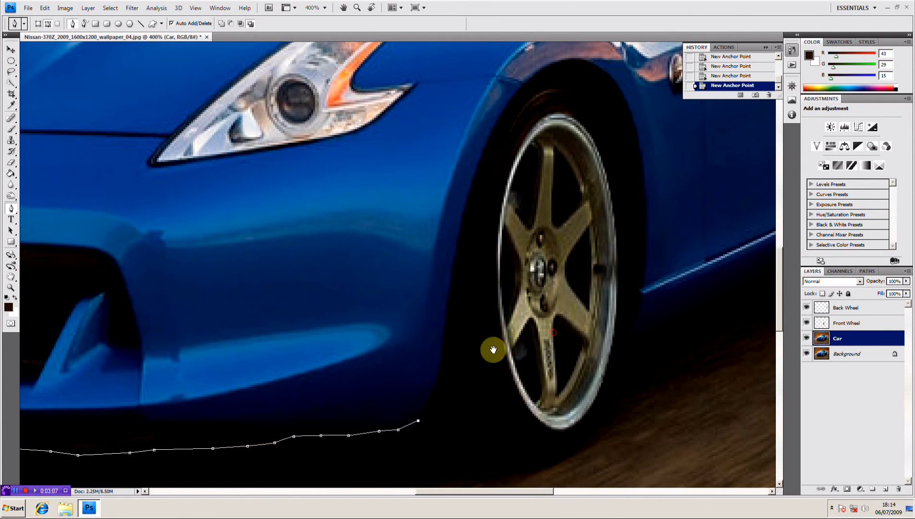
click(428, 403)
click(437, 385)
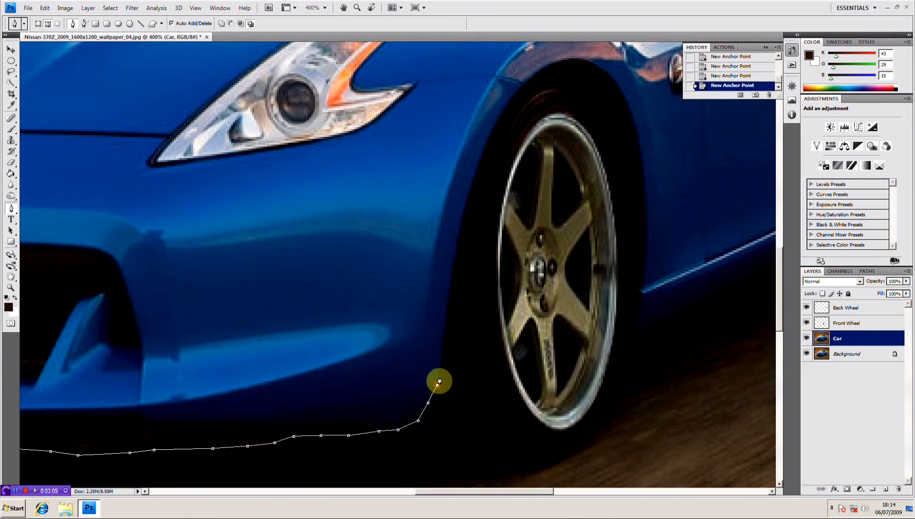
click(446, 316)
click(453, 264)
drag(473, 210, 462, 244)
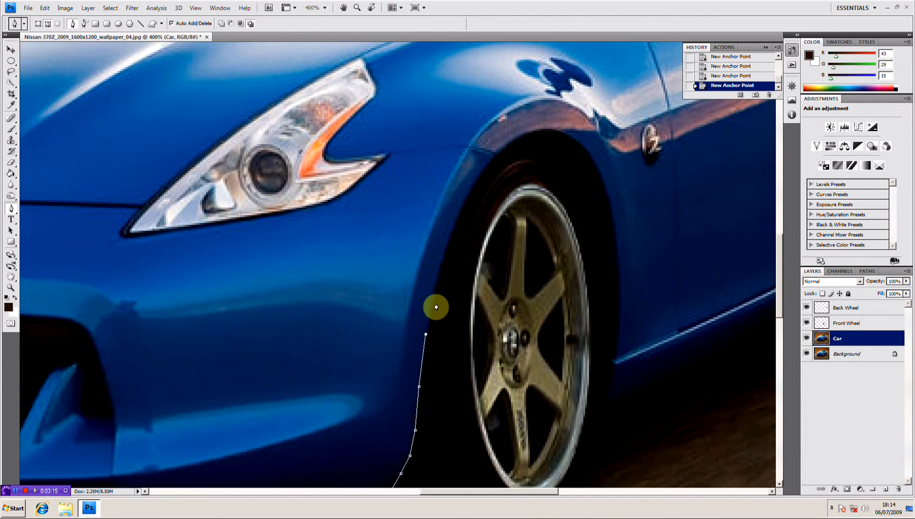
click(451, 234)
click(471, 191)
click(496, 155)
click(517, 140)
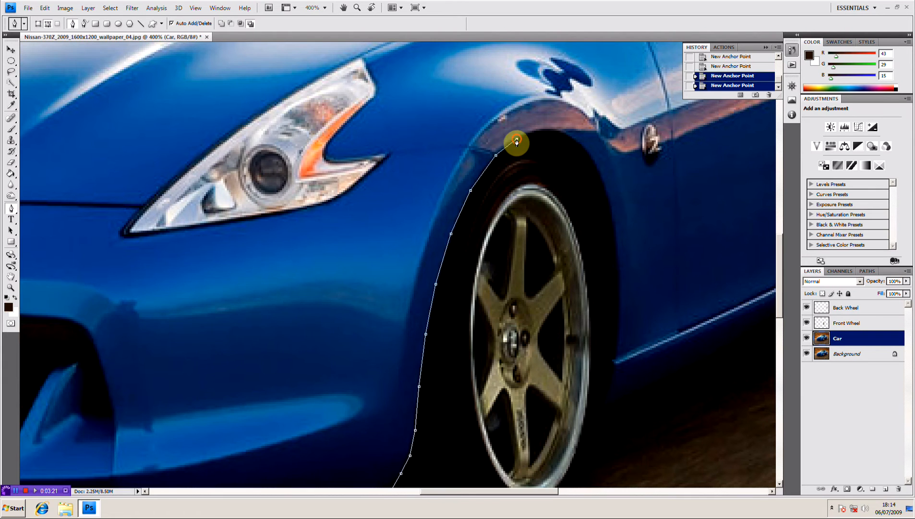
Trace over the top of the front wheel arch and down its rear edge to below the door sill line.
drag(552, 143, 444, 199)
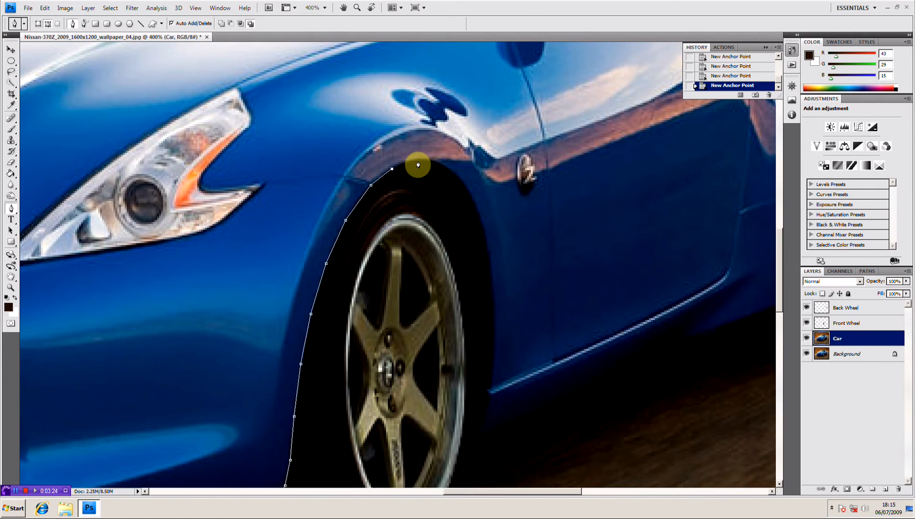
click(435, 160)
click(453, 169)
drag(515, 308, 512, 217)
click(489, 138)
click(496, 185)
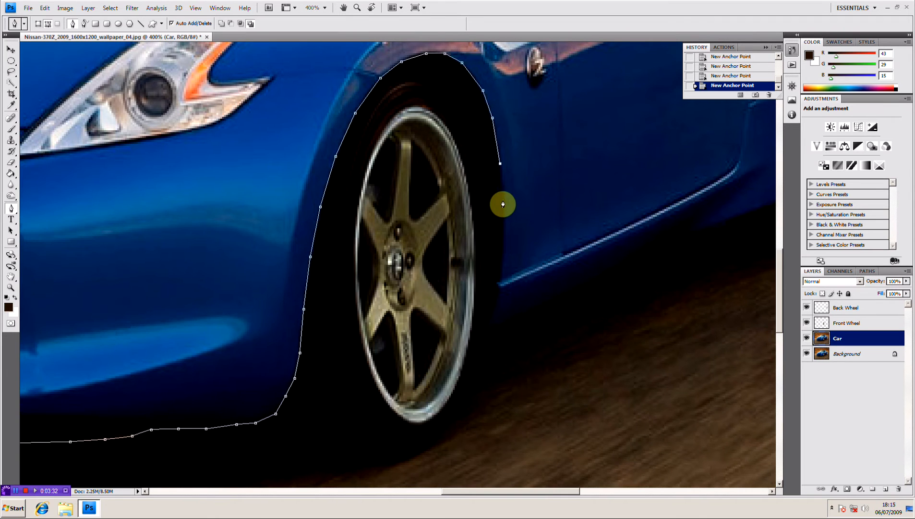
click(503, 201)
drag(508, 236, 512, 226)
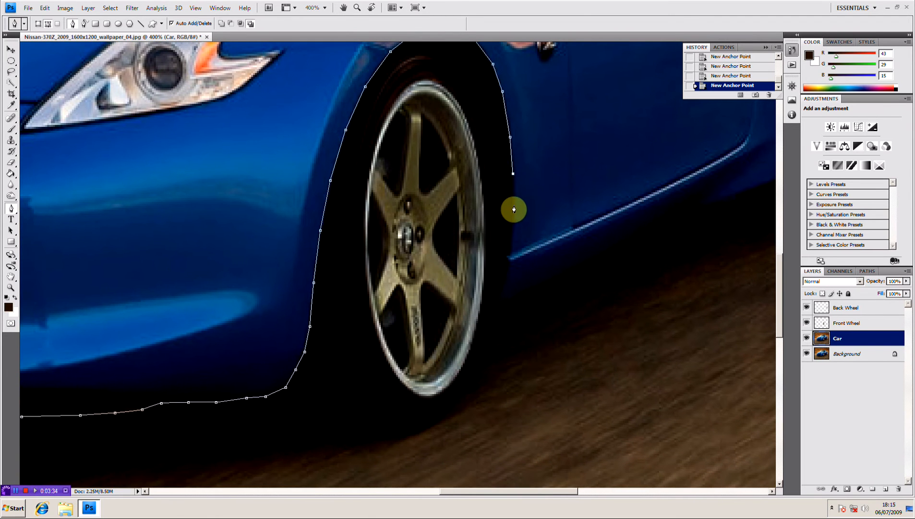
drag(524, 243, 527, 206)
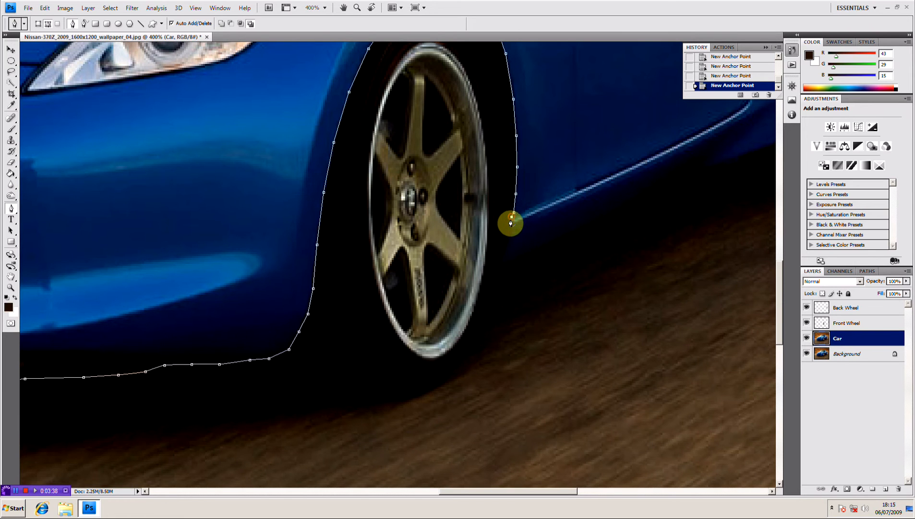
click(512, 228)
click(507, 249)
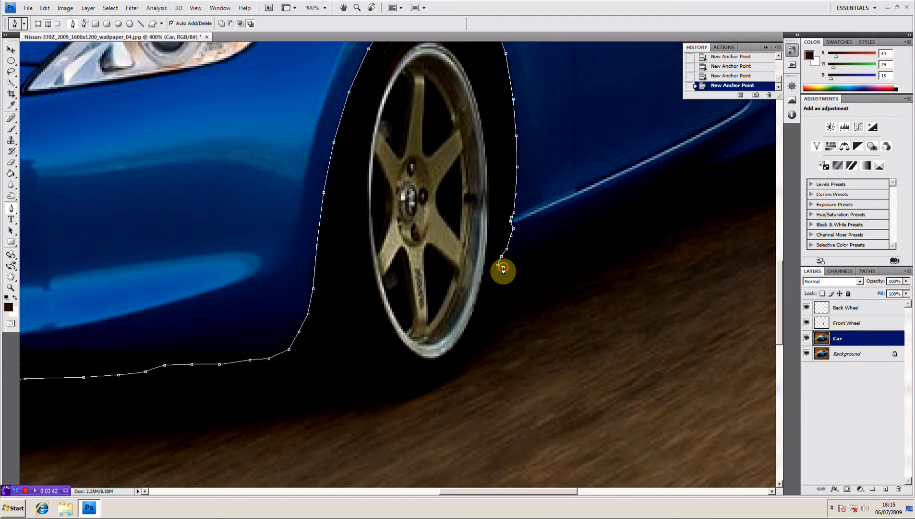
Trace the lower edge of the side sill from the front wheel arch to the base of the rear wheel arch.
drag(603, 241, 276, 271)
drag(469, 258, 412, 255)
click(265, 301)
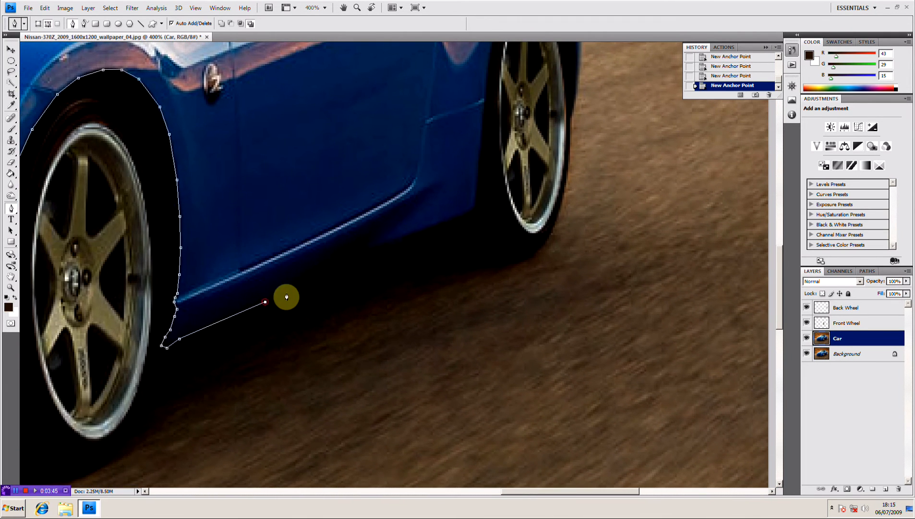
click(297, 284)
click(320, 272)
click(362, 254)
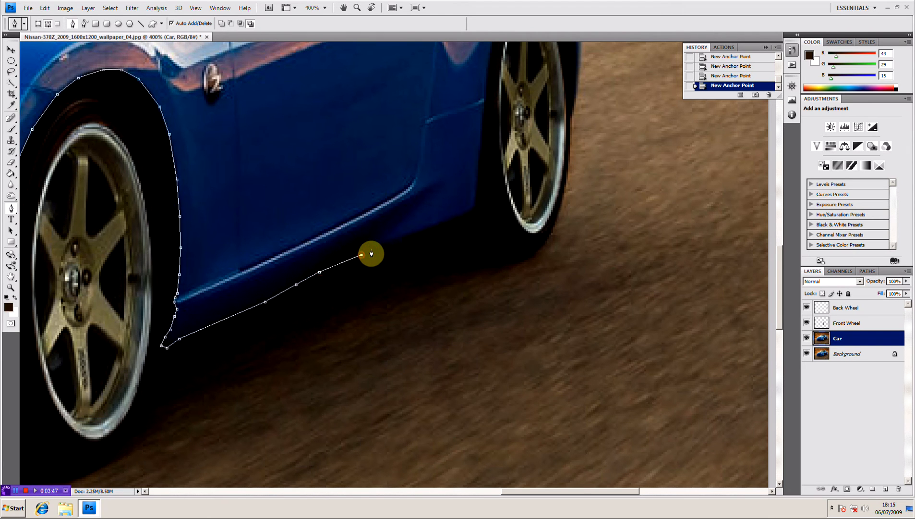
click(381, 244)
click(407, 236)
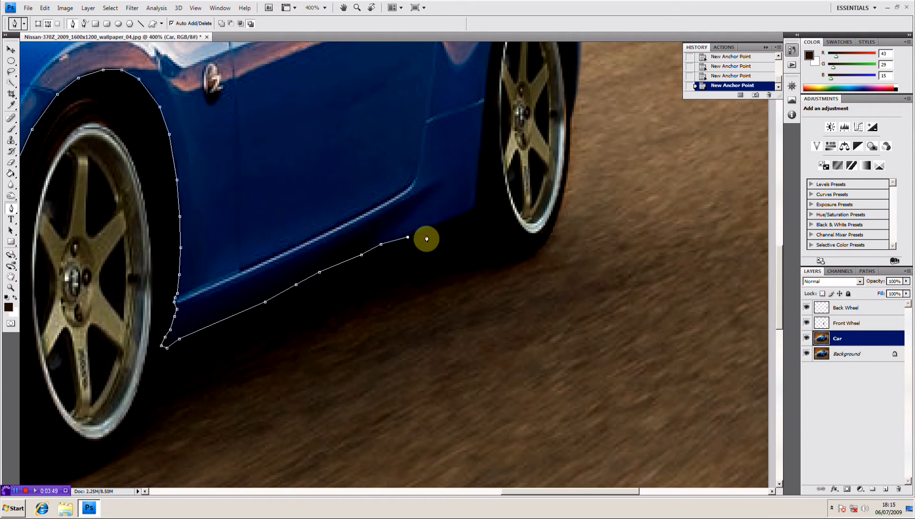
click(469, 212)
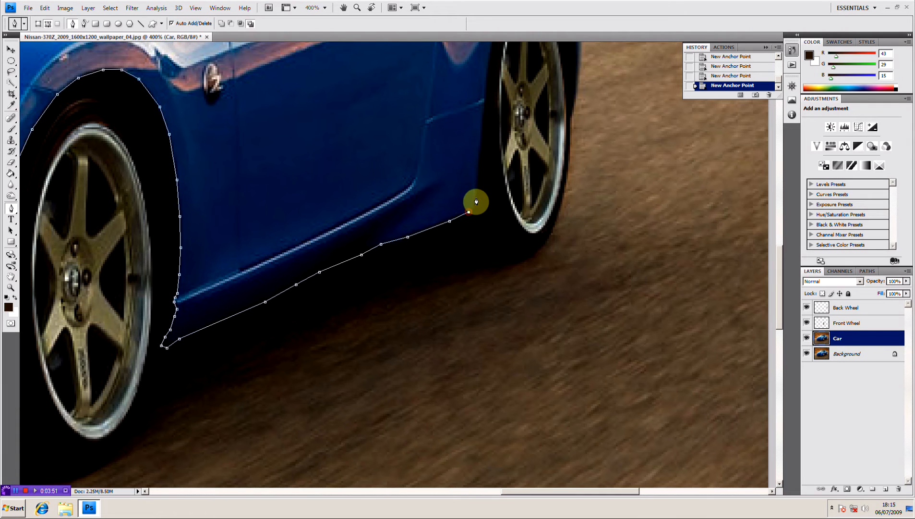
click(476, 196)
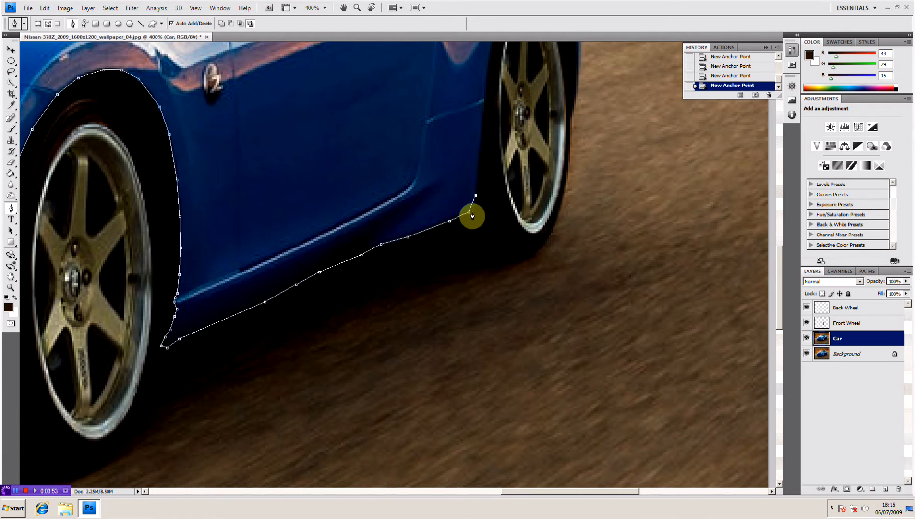
key(BackSpace)
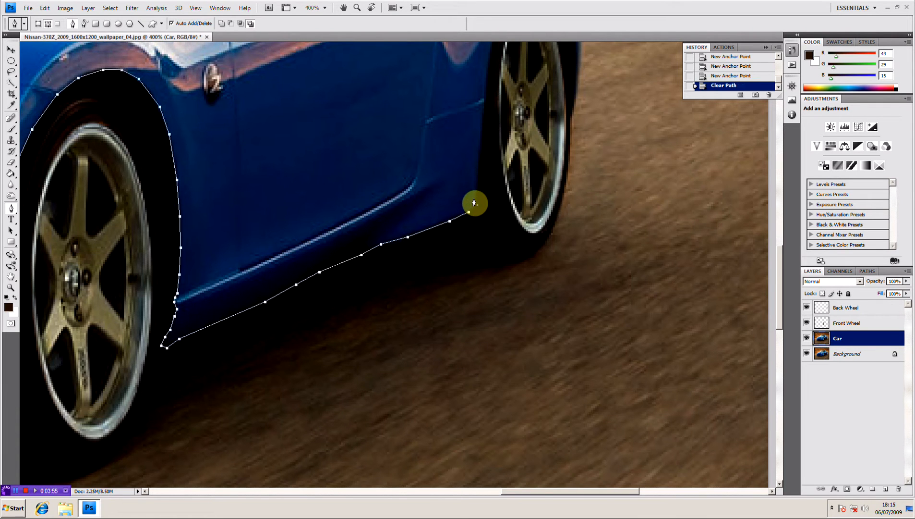
click(475, 209)
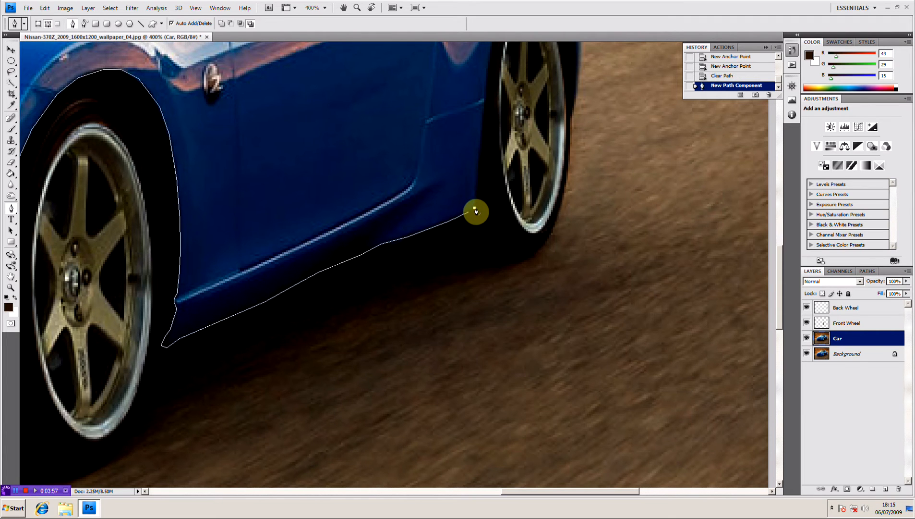
click(749, 76)
click(769, 95)
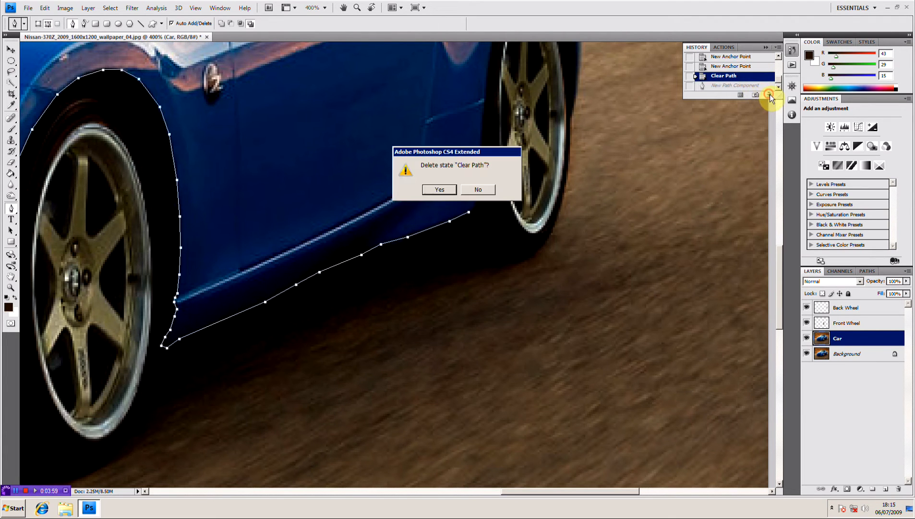
key(Return)
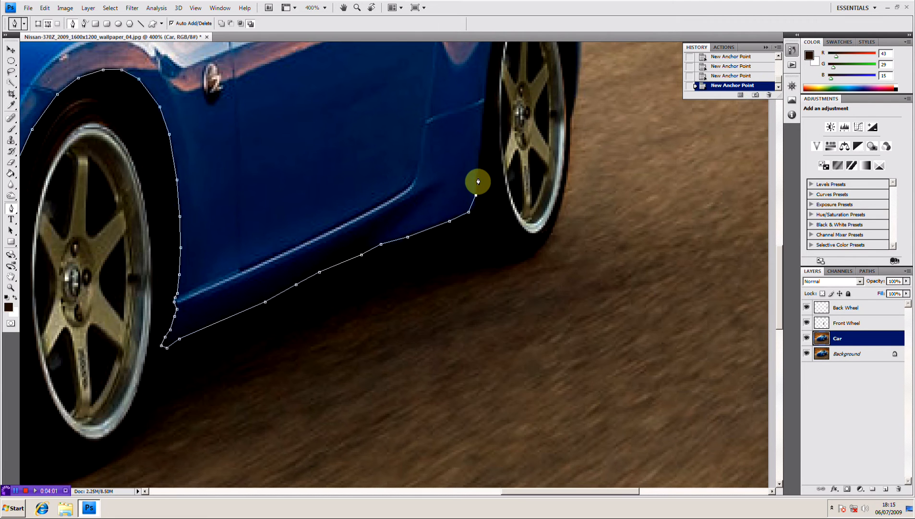
Trace the front edge of the rear wheel arch from its base up to near the top of the arch.
drag(538, 113, 499, 169)
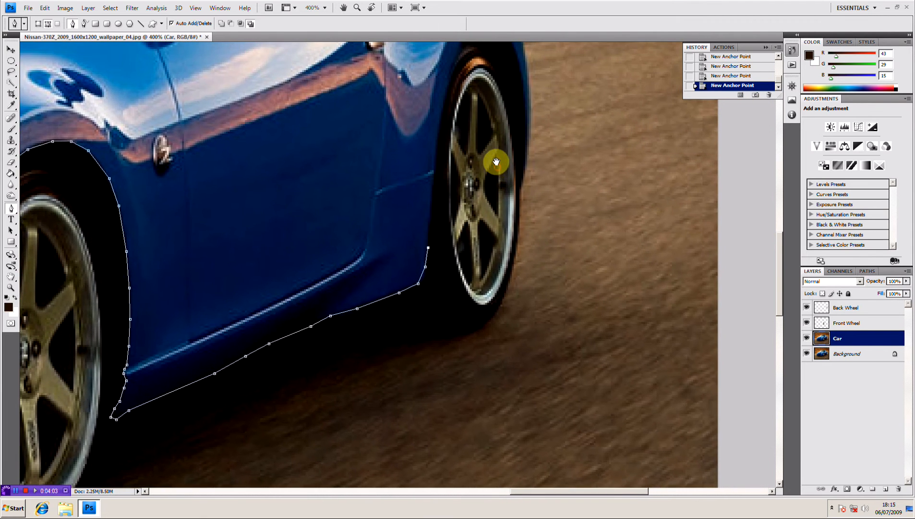
drag(502, 139, 475, 231)
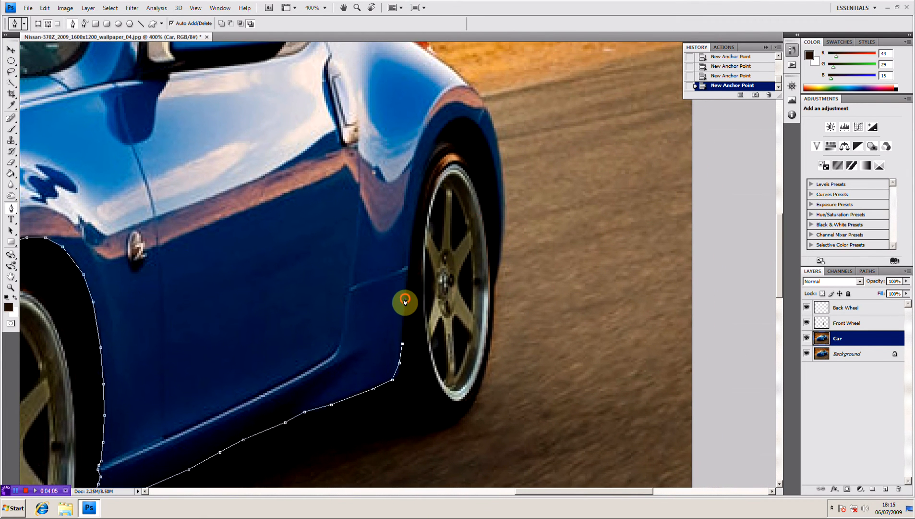
click(405, 299)
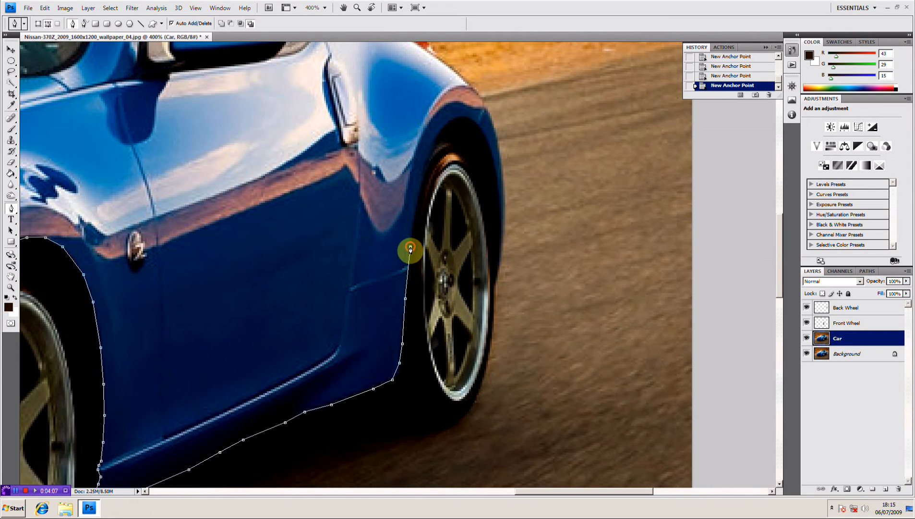
drag(411, 249, 413, 238)
click(415, 219)
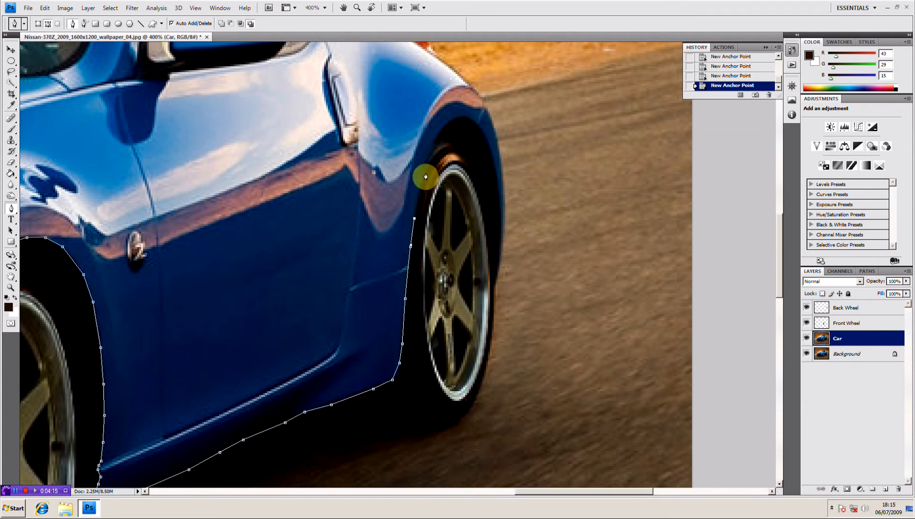
click(435, 137)
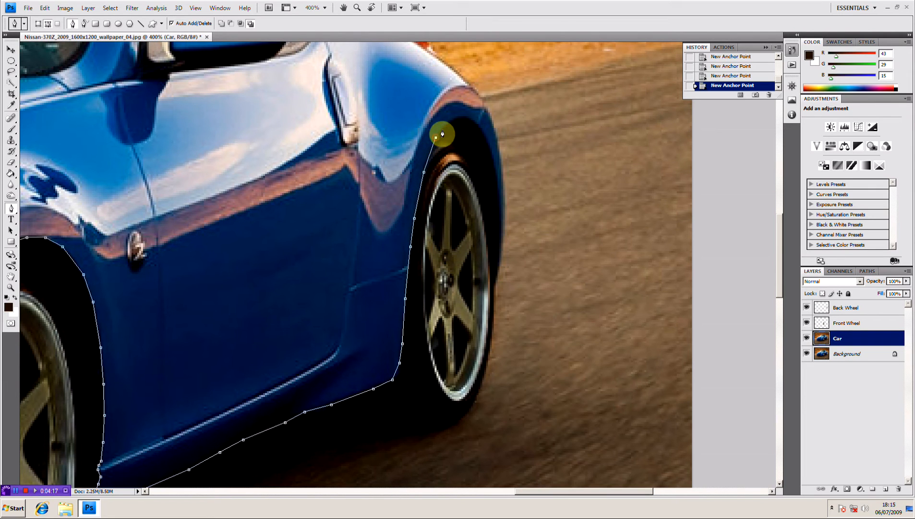
Trace over the top of the rear wheel arch and down its rear edge to the lower tip of the bodywork.
click(444, 125)
click(473, 120)
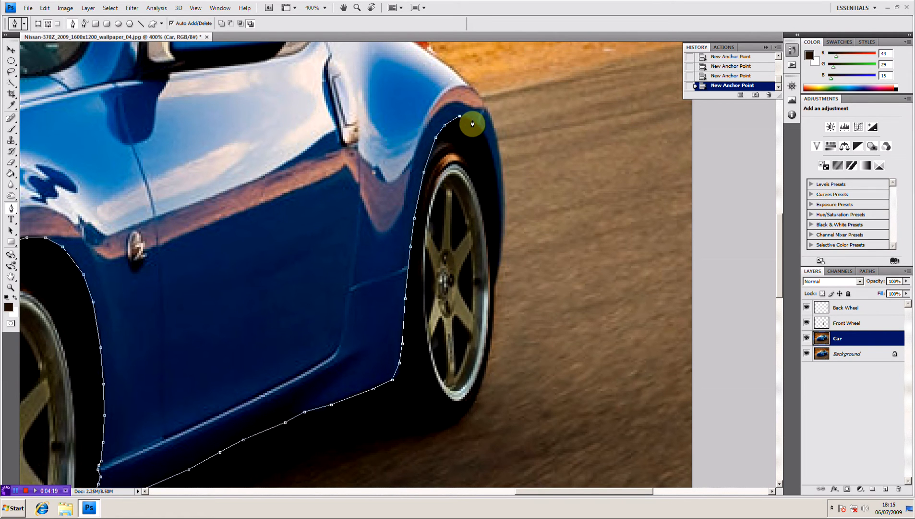
click(497, 175)
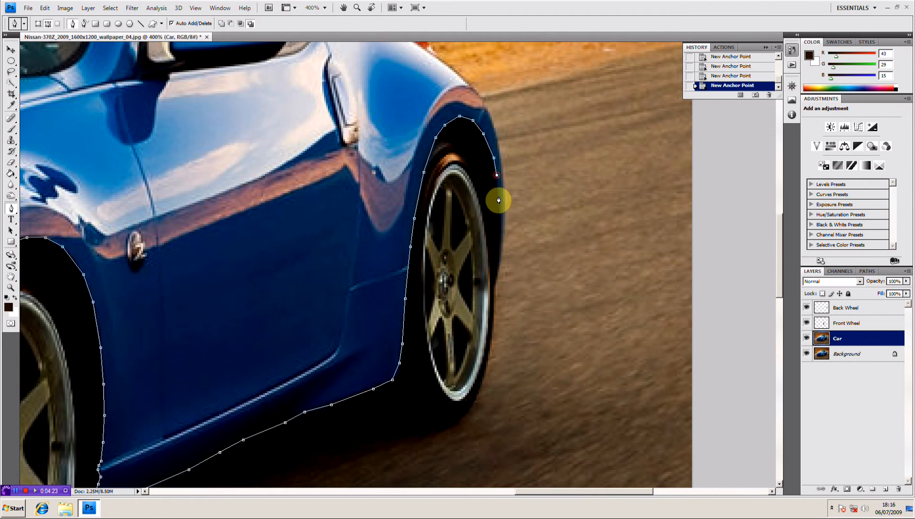
click(496, 208)
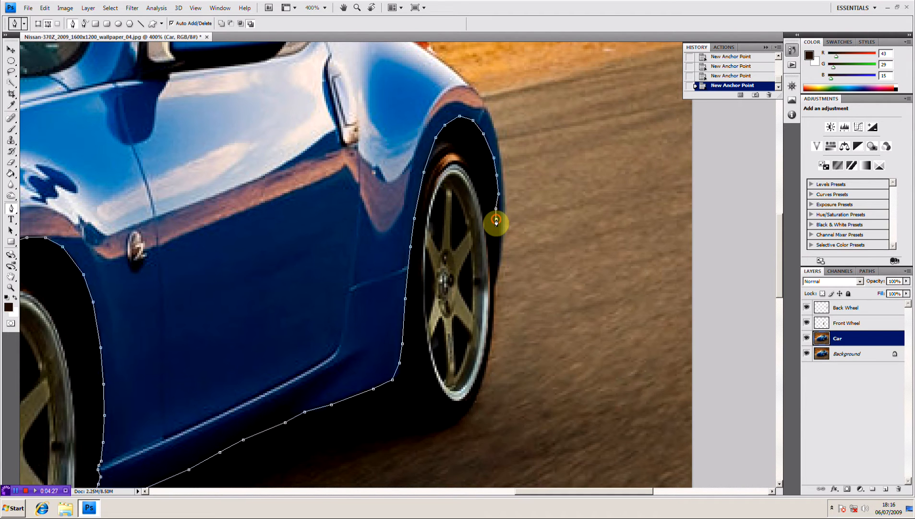
click(495, 236)
click(494, 261)
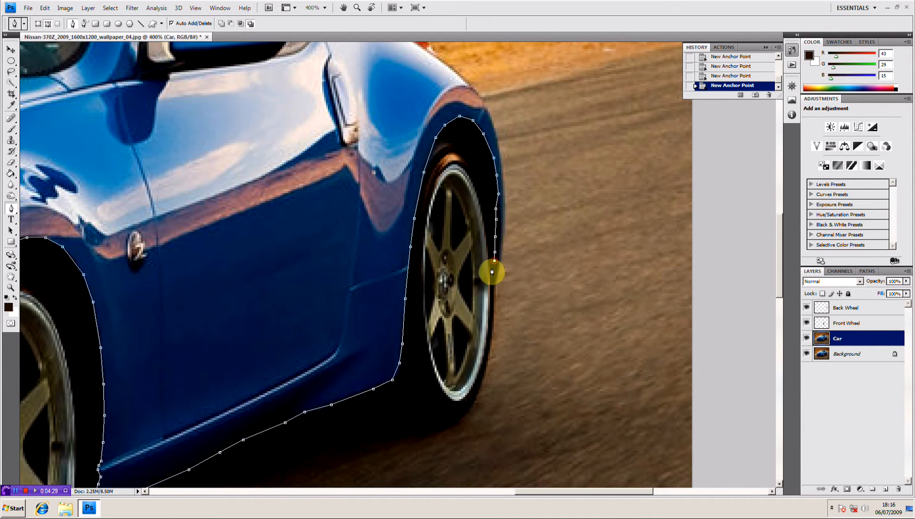
click(495, 281)
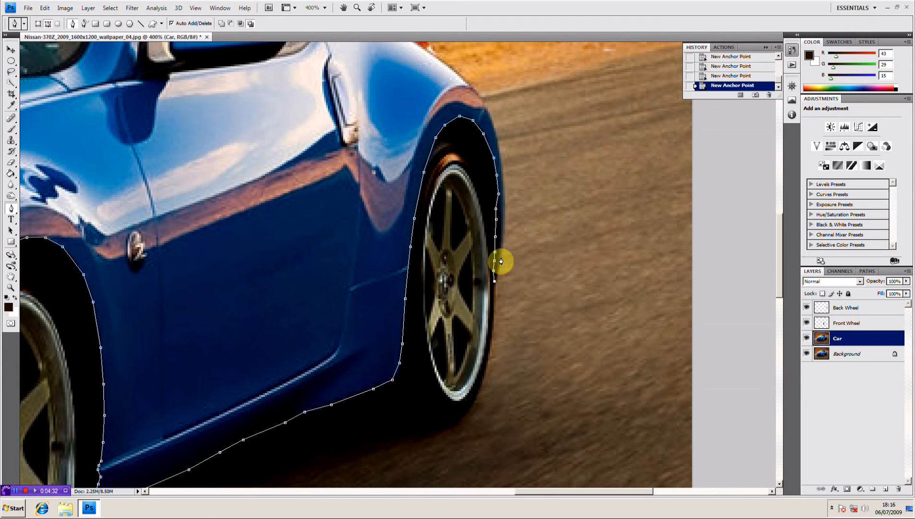
Trace up the outer edge of the bodywork behind the rear wheel and carry the path out past the image's right edge.
click(501, 257)
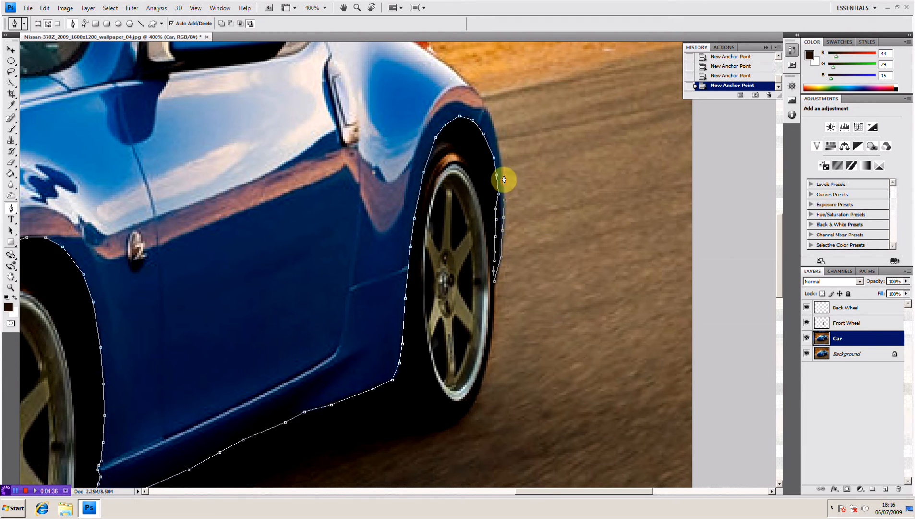
drag(638, 234, 551, 289)
drag(503, 194, 433, 238)
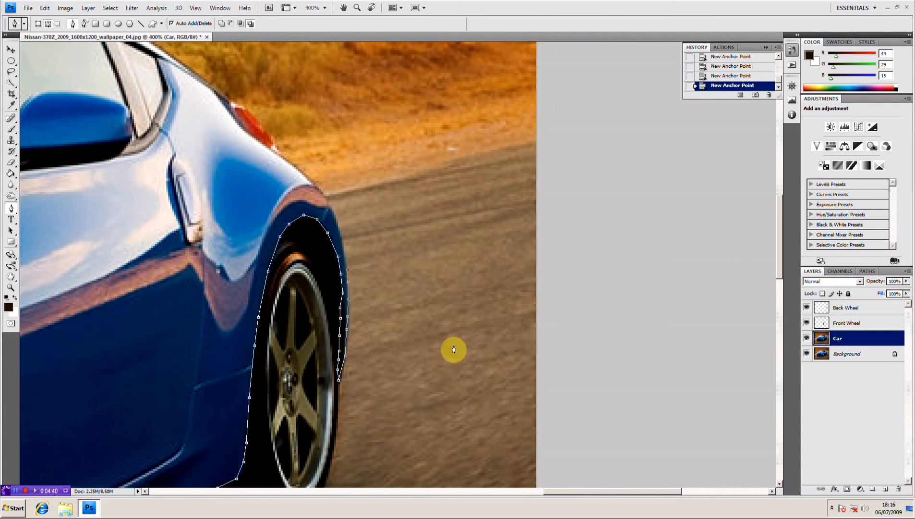
click(567, 273)
Run the path outside the image's two upper corners and close it at its starting point beyond the left edge.
key(ctrl+minus)
key(ctrl+minus)
key(ctrl+minus)
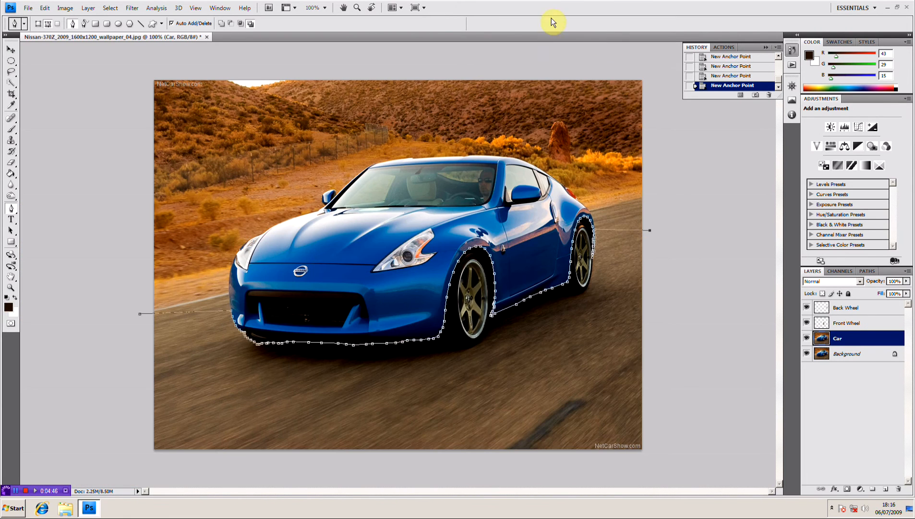
click(658, 70)
click(146, 71)
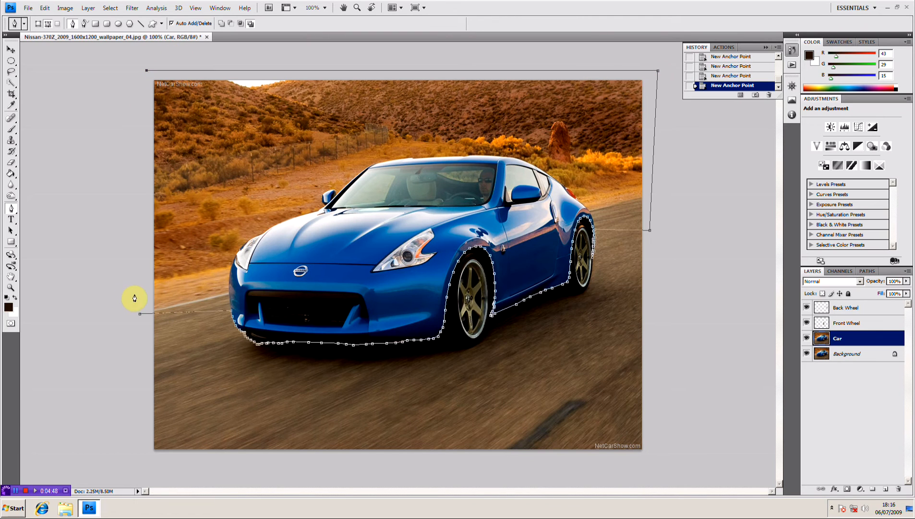
click(140, 313)
Make a new anti-aliased selection from the closed path with a feather radius of 0 pixels.
right_click(299, 210)
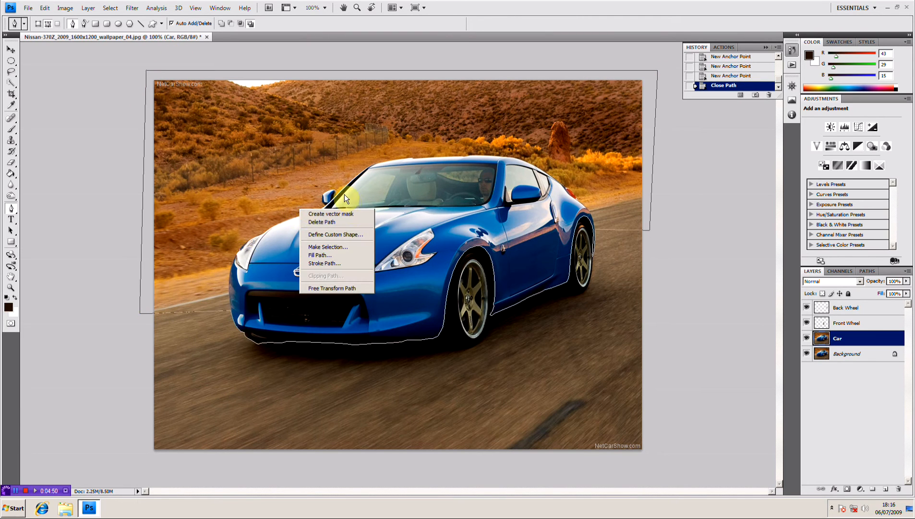
click(364, 250)
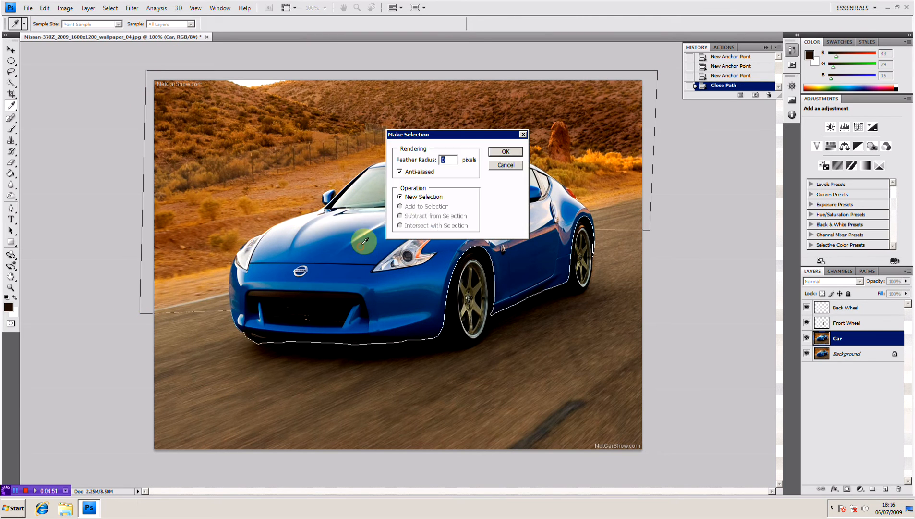
click(516, 152)
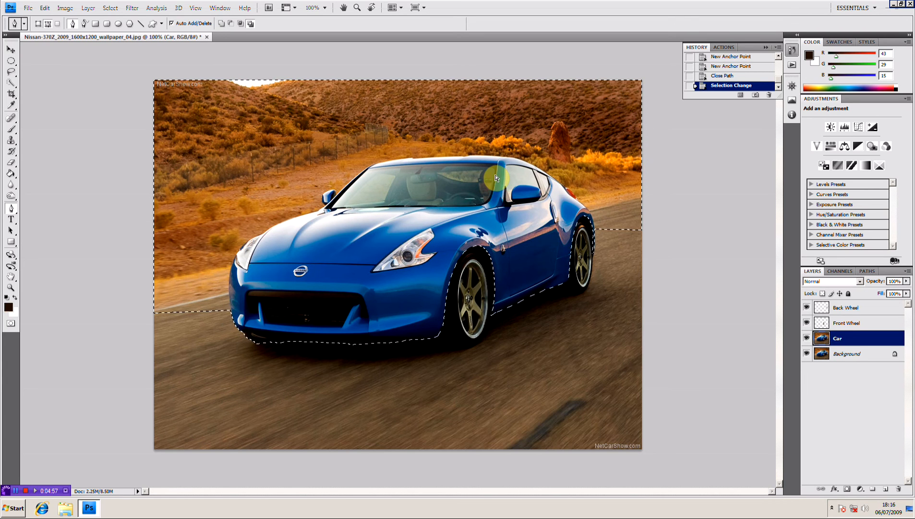
Copy the selected area of the Car layer onto a new layer and name it Suspension.
key(ctrl+c)
key(ctrl+v)
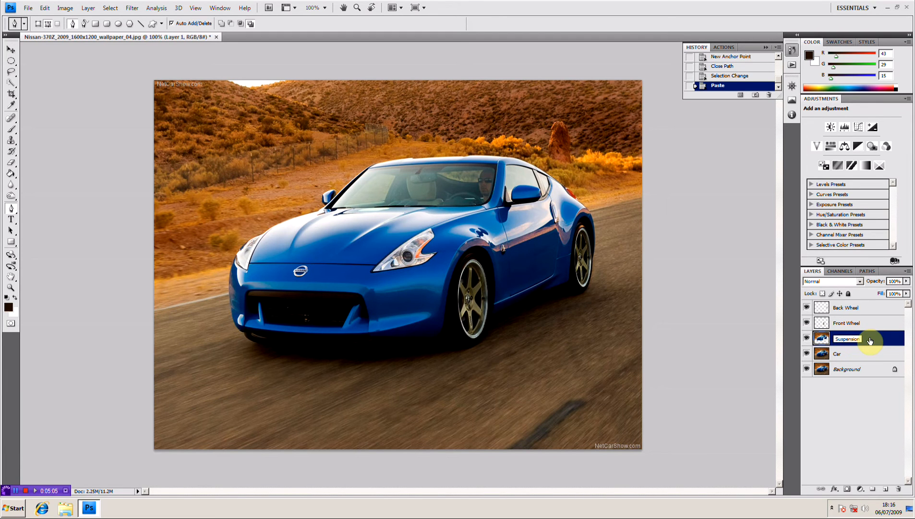
key(Return)
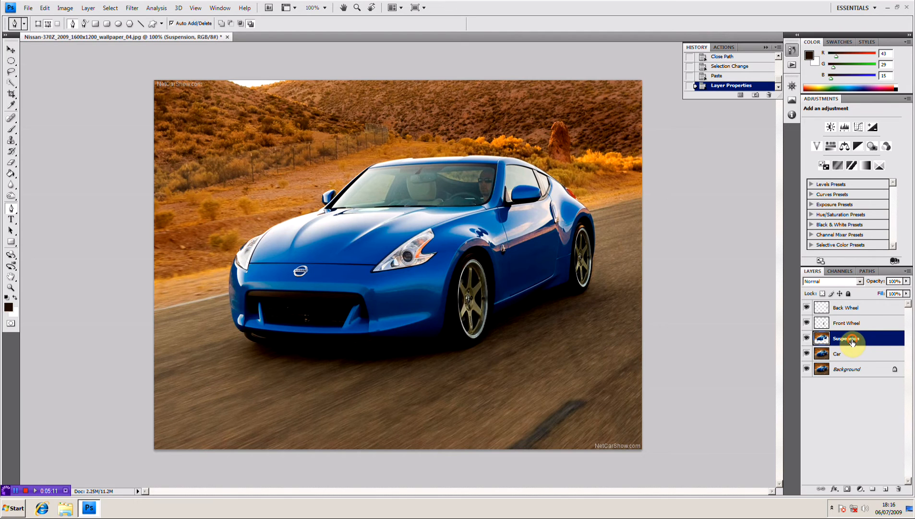
Move the Suspension layer to the top of the layer stack, above Back Wheel.
mouse_move(853, 341)
mouse_down()
mouse_move(855, 306)
mouse_move(860, 342)
mouse_up()
drag(515, 285, 513, 329)
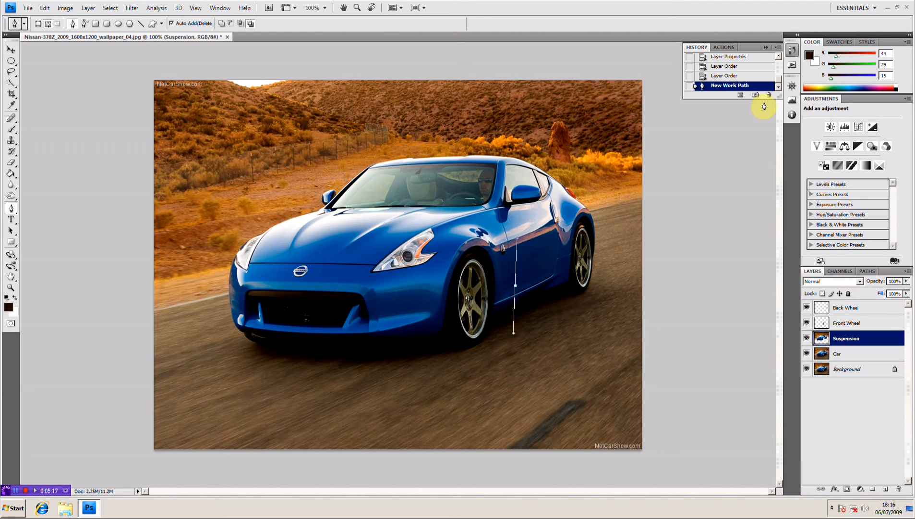
key(ctrl+z)
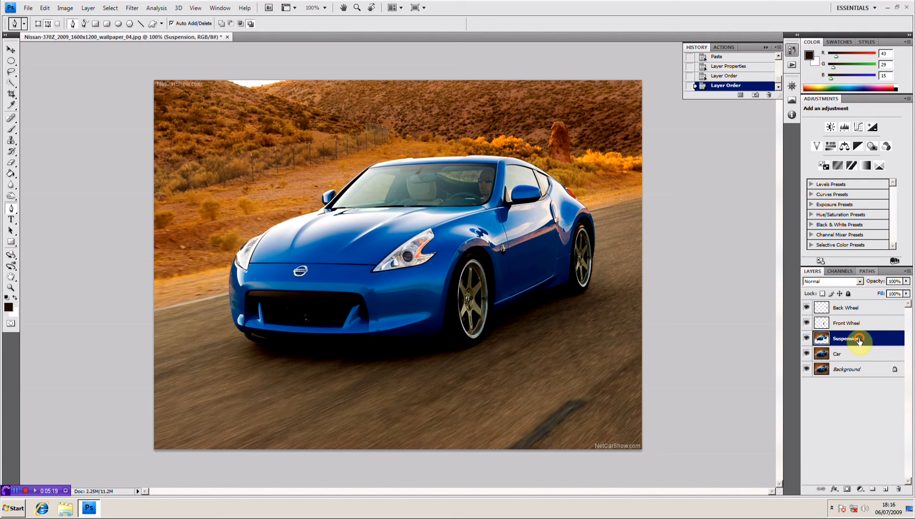
drag(859, 341, 858, 304)
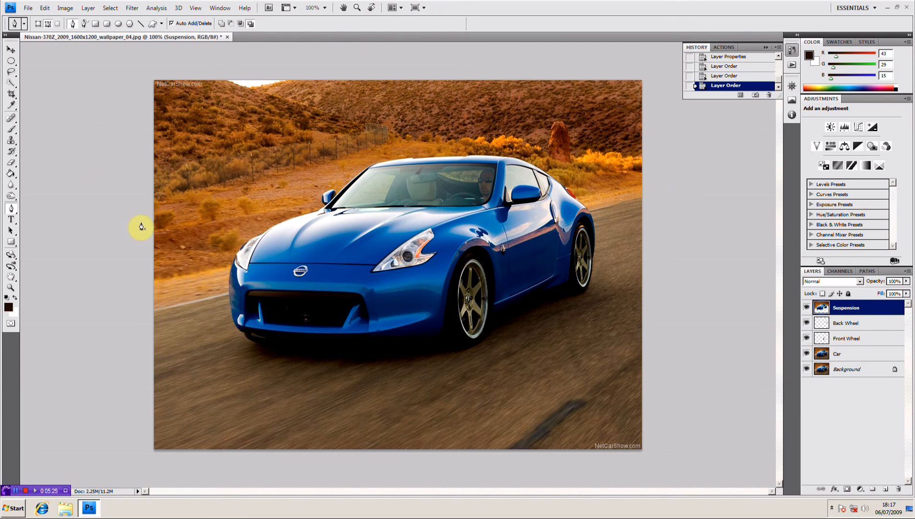
Shift the Suspension layer slightly downward with the Move tool so the car body sits lower over the wheels.
click(16, 51)
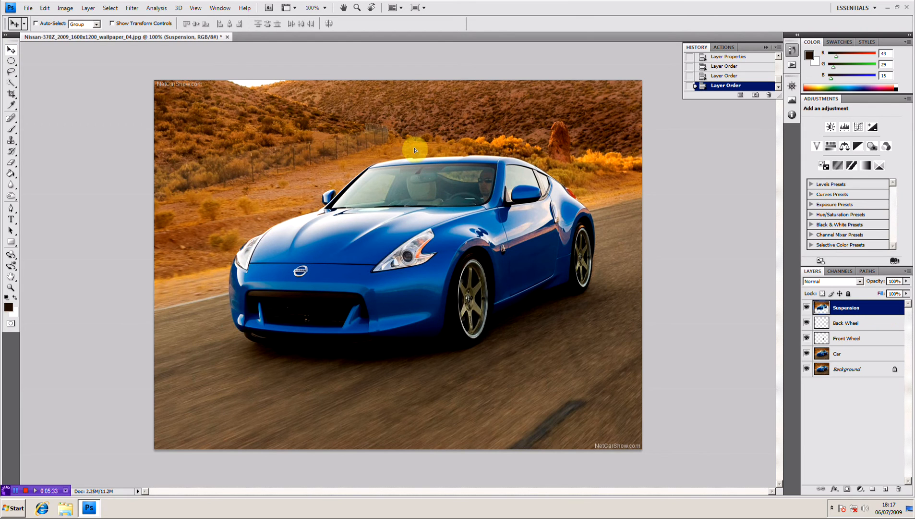
drag(415, 150, 415, 154)
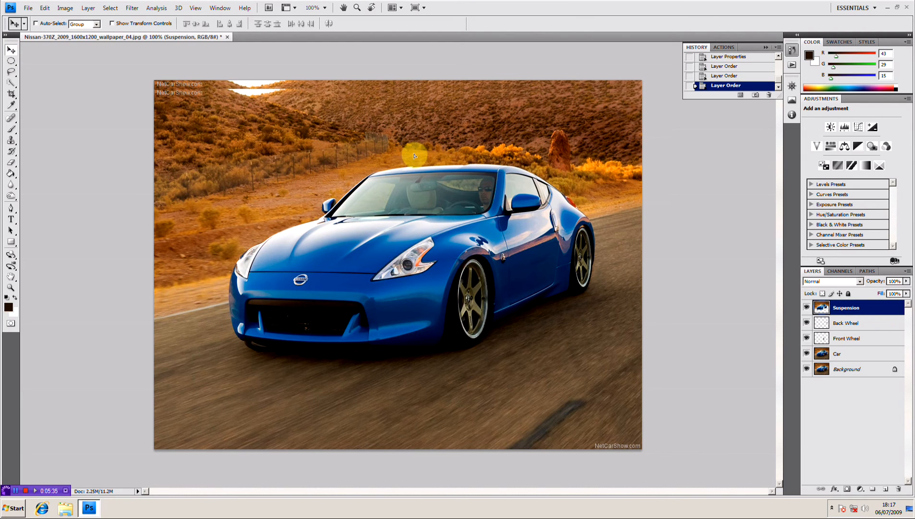
drag(415, 159, 415, 159)
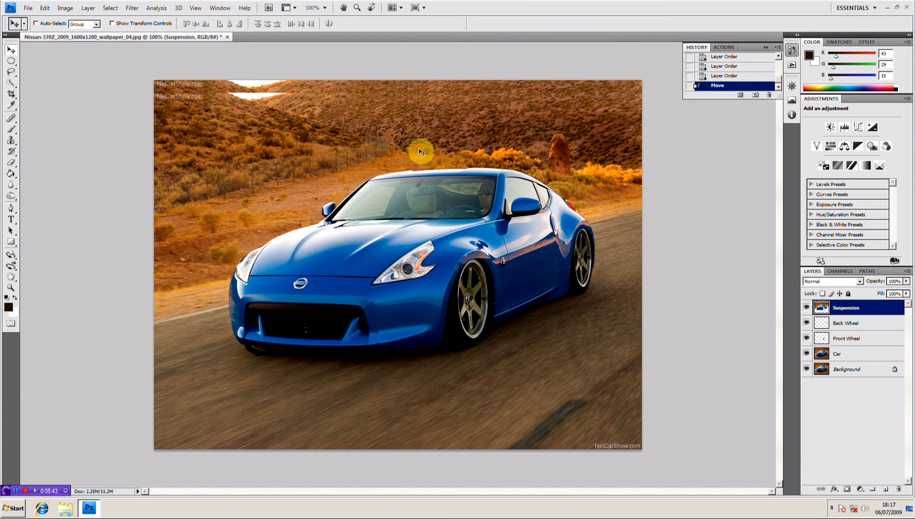
drag(421, 151, 420, 149)
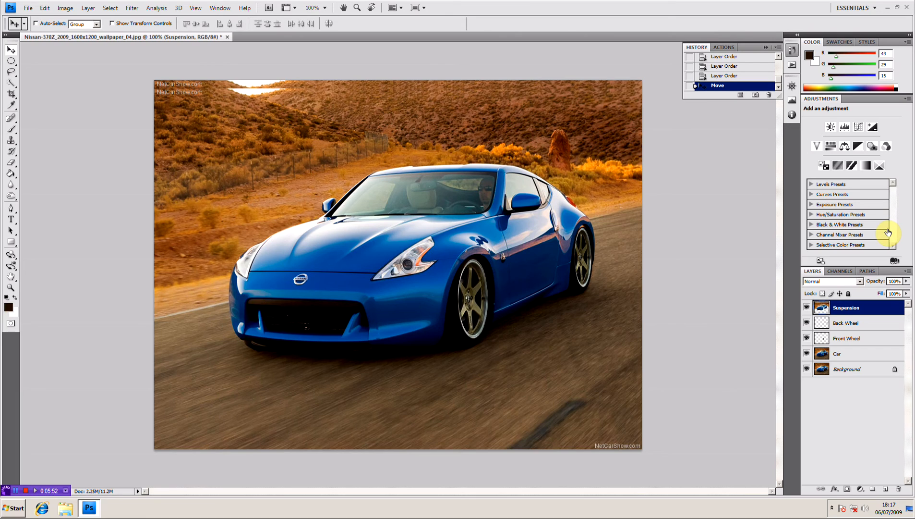
Erase the parts of the Suspension layer that overlap the front wheel's rim and spokes with a size 30 eraser.
key(ctrl+plus)
key(ctrl+plus)
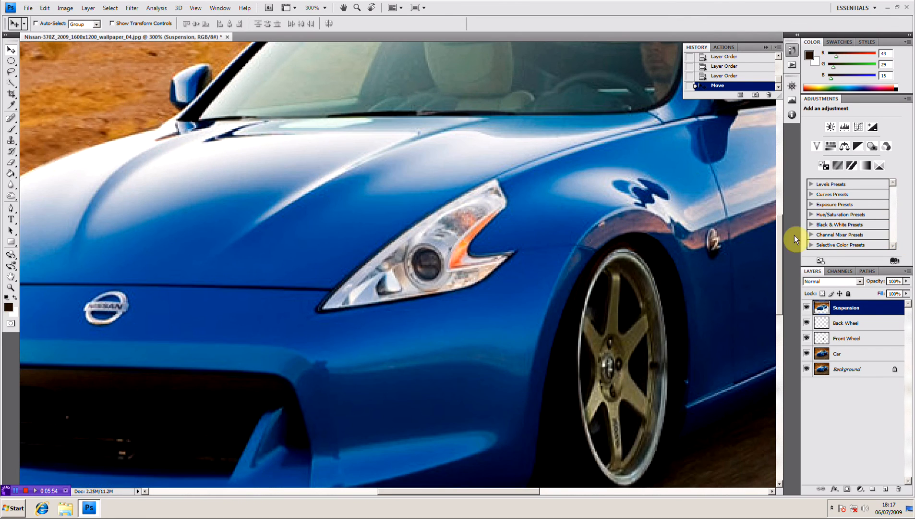
scroll(750, 232, up, 2)
drag(680, 231, 479, 178)
drag(621, 218, 2, 102)
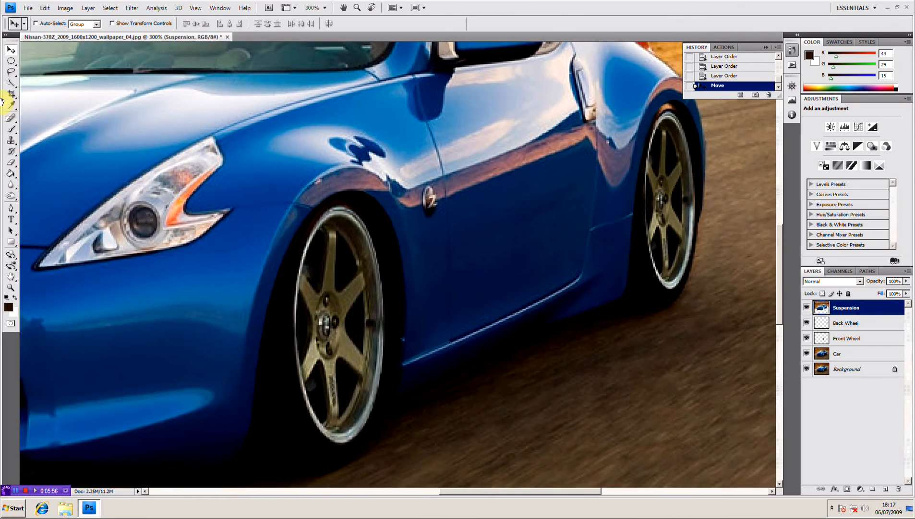
key(e)
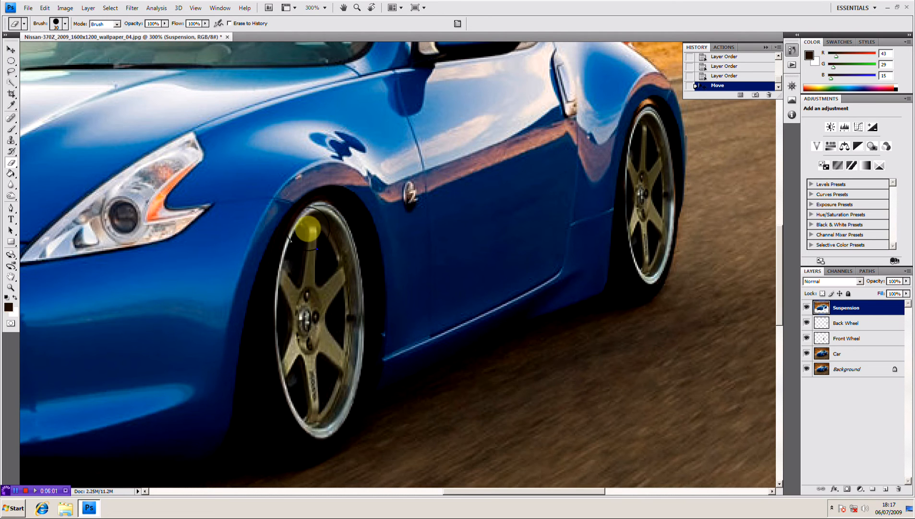
mouse_move(307, 230)
mouse_down()
mouse_move(280, 288)
mouse_move(303, 337)
mouse_up()
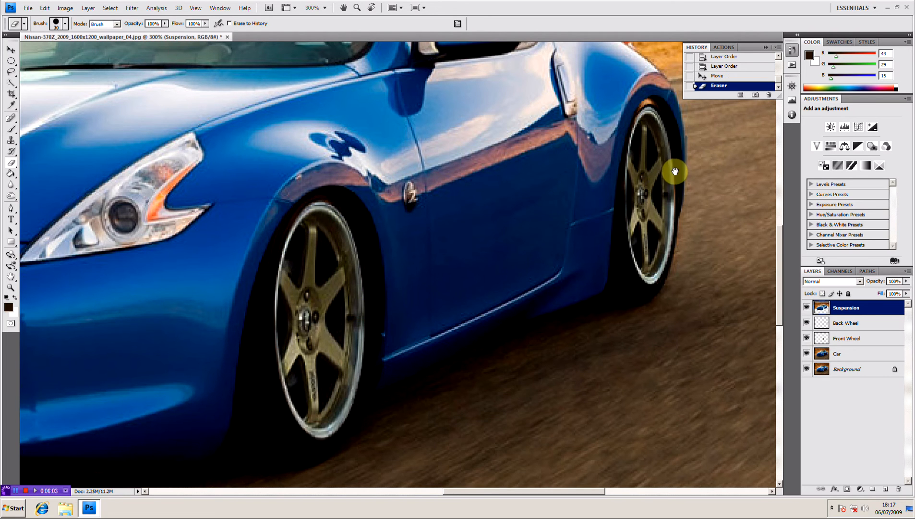
Reduce the eraser size to 15 and erase the Suspension layer's overlap on the back wheel.
key(bracketleft)
key(bracketleft)
key(bracketleft)
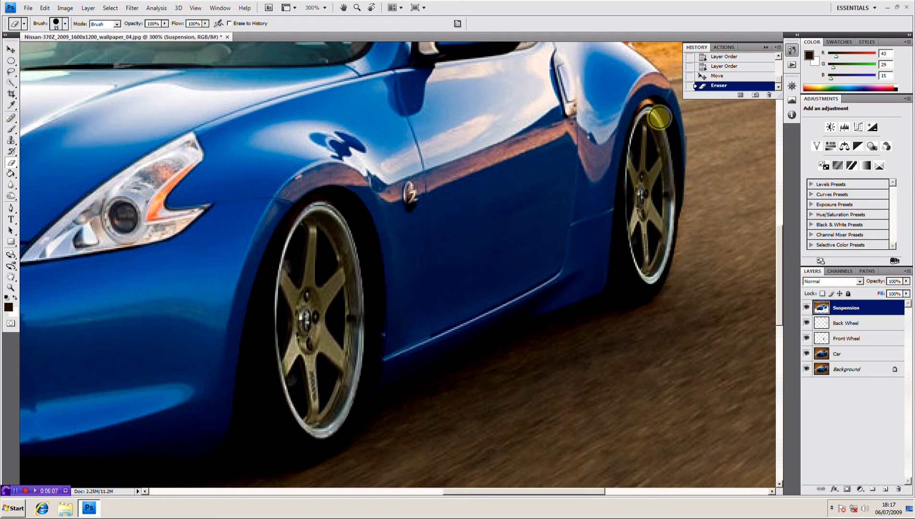
mouse_move(656, 109)
mouse_down()
mouse_move(632, 174)
mouse_move(634, 230)
mouse_up()
Erase the leftover edges of the Suspension layer on the road beneath the front bumper.
scroll(446, 202, left, 15)
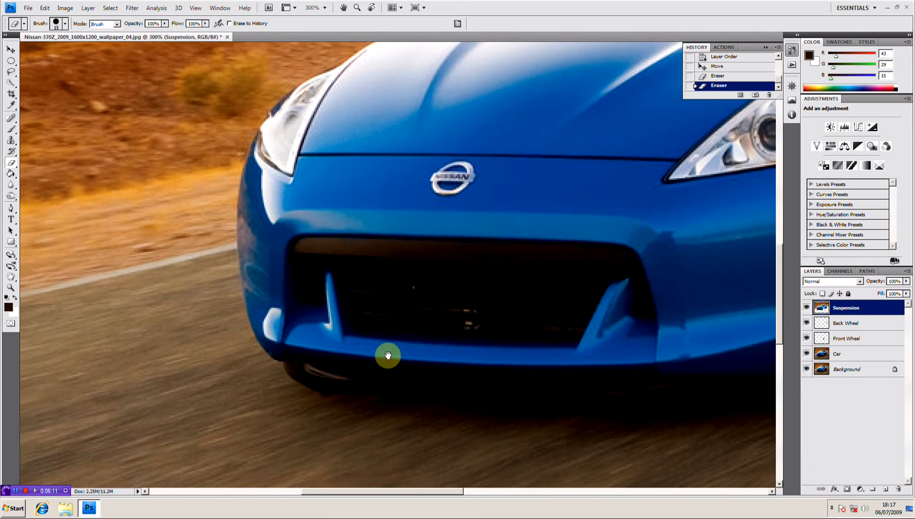
drag(329, 407, 338, 406)
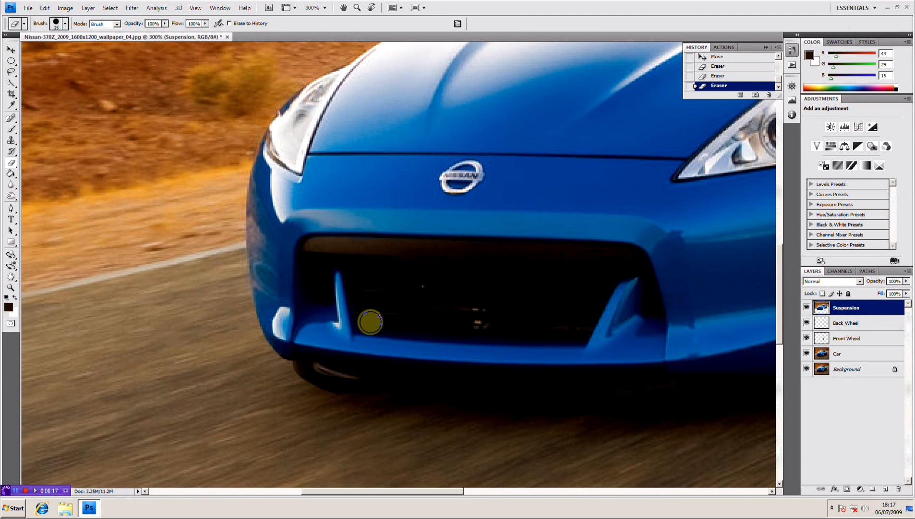
drag(649, 446, 552, 433)
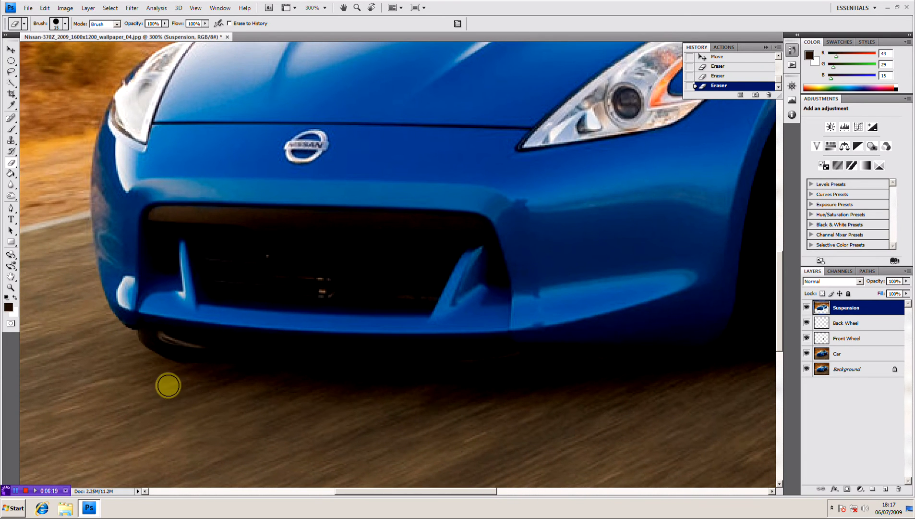
drag(183, 373, 180, 382)
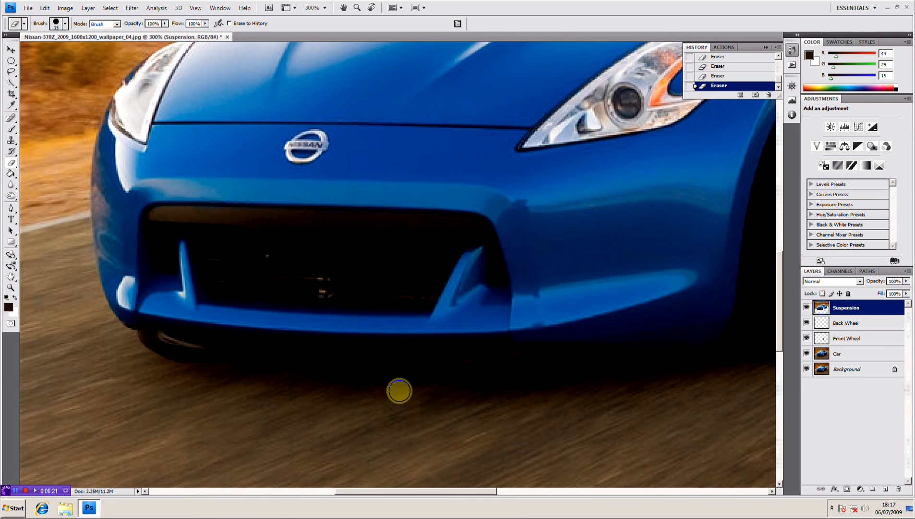
key(ctrl+0)
key(ctrl+minus)
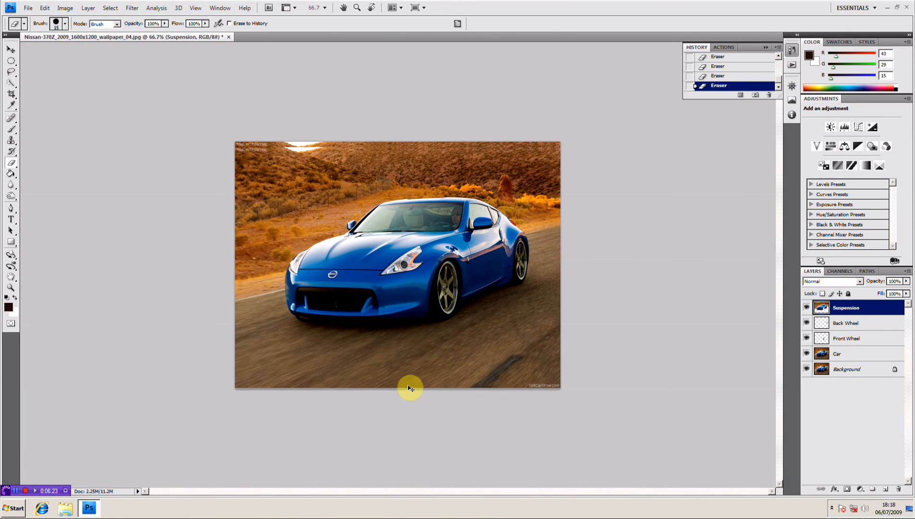
Retouch the road beside the front bumper's lower corner with the Clone Stamp tool, sampling Current & Below.
key(ctrl+plus)
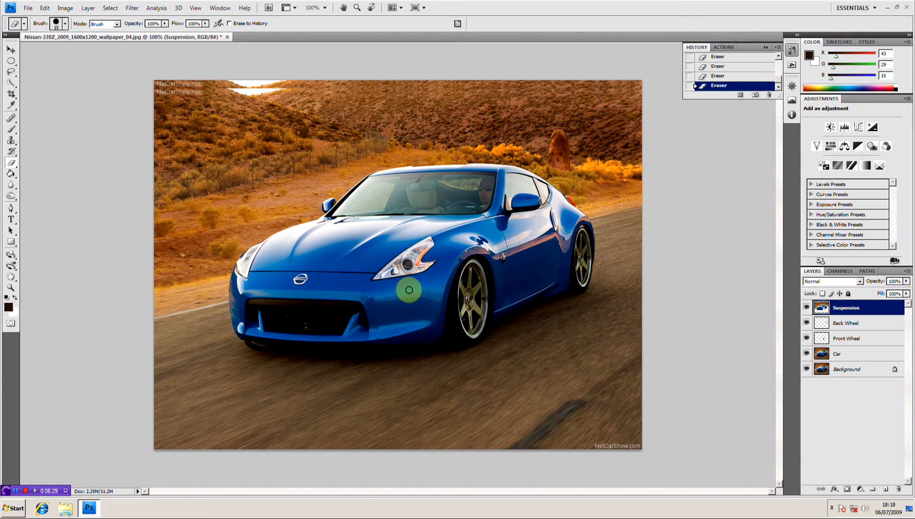
key(ctrl+plus)
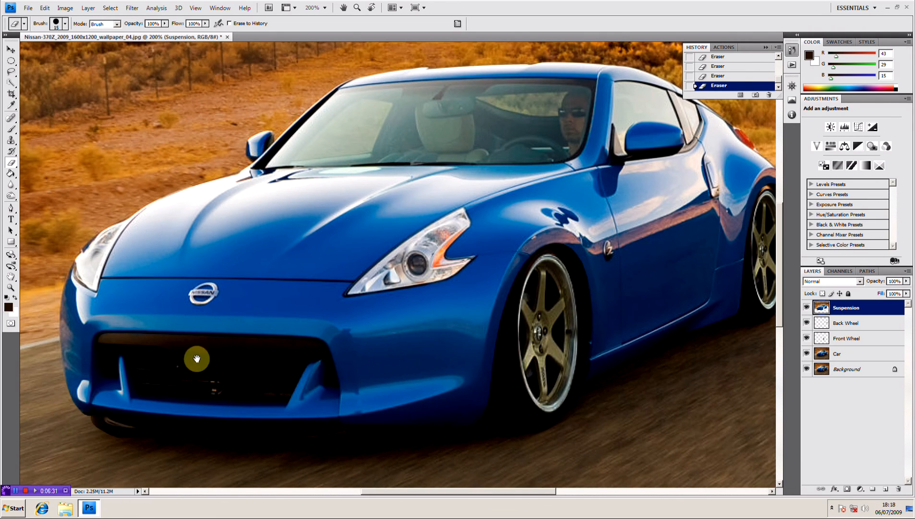
drag(198, 365, 300, 331)
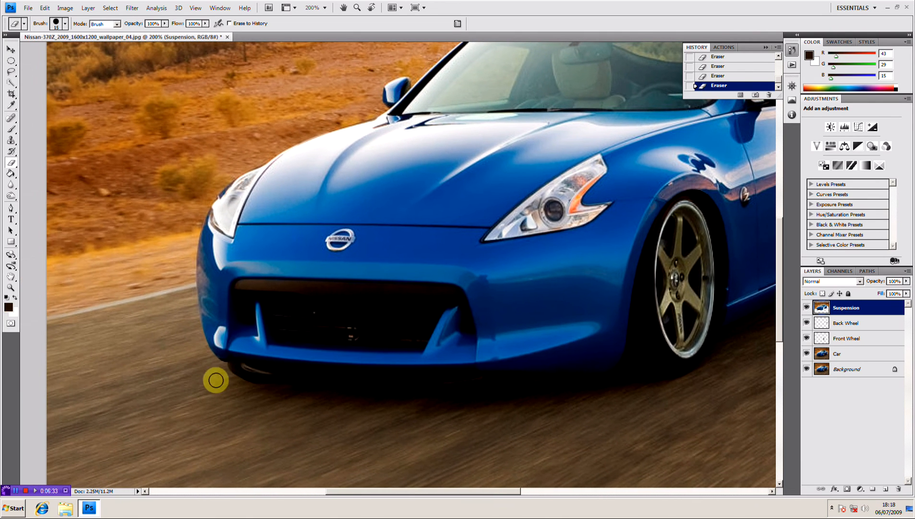
key(ctrl+plus)
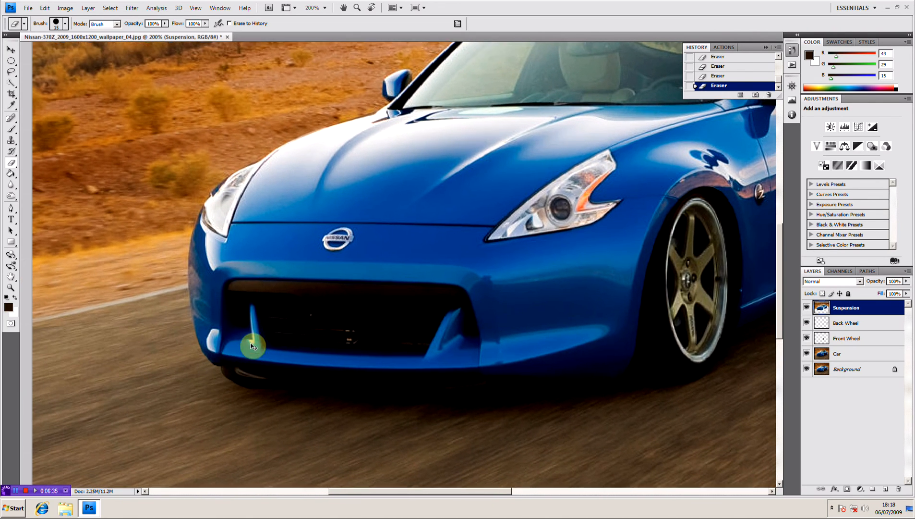
key(ctrl+plus)
key(ctrl+plus)
drag(252, 343, 323, 207)
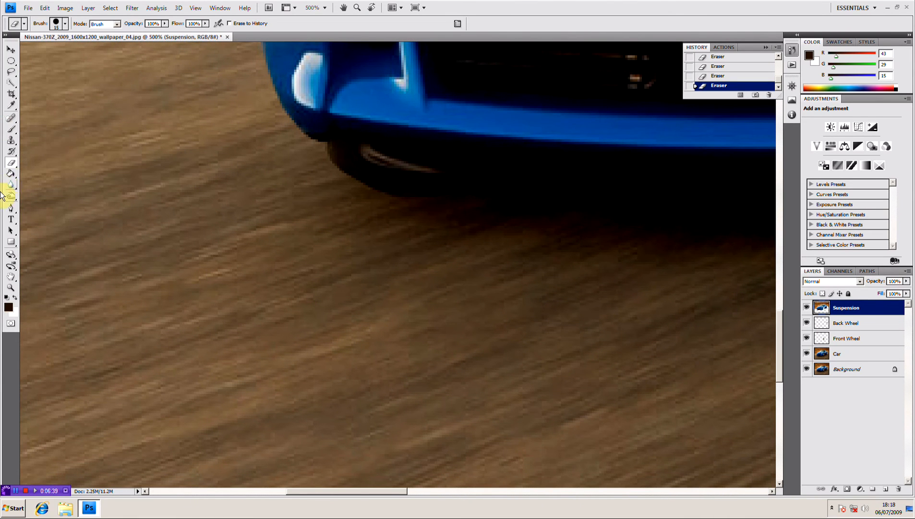
drag(11, 140, 49, 140)
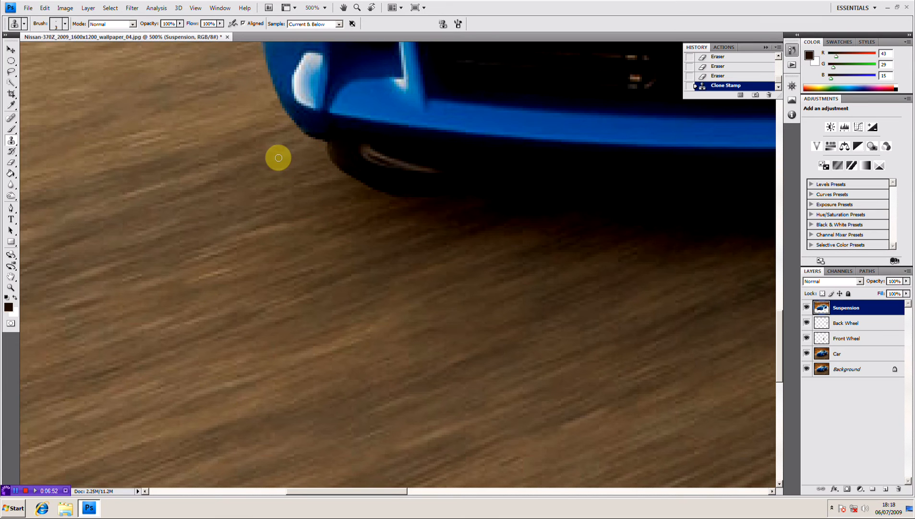
key(ctrl+minus)
key(ctrl+minus)
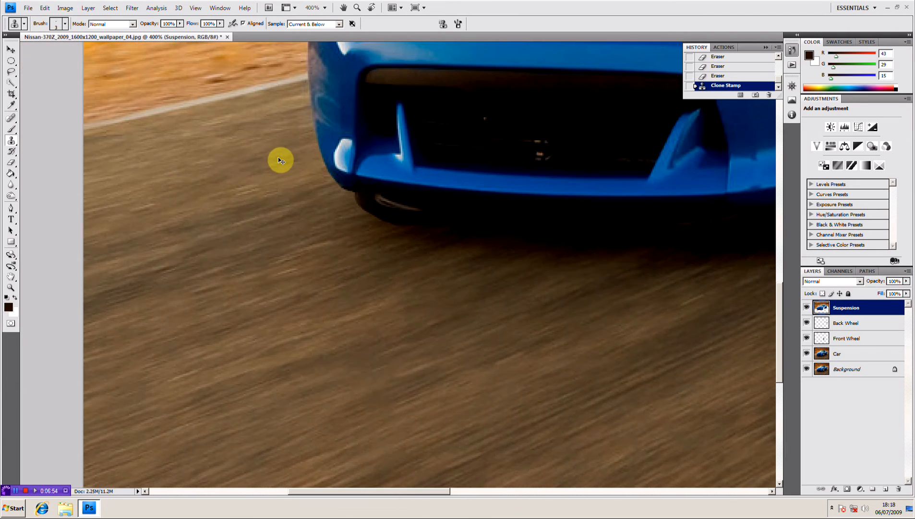
key(ctrl+minus)
key(ctrl+minus)
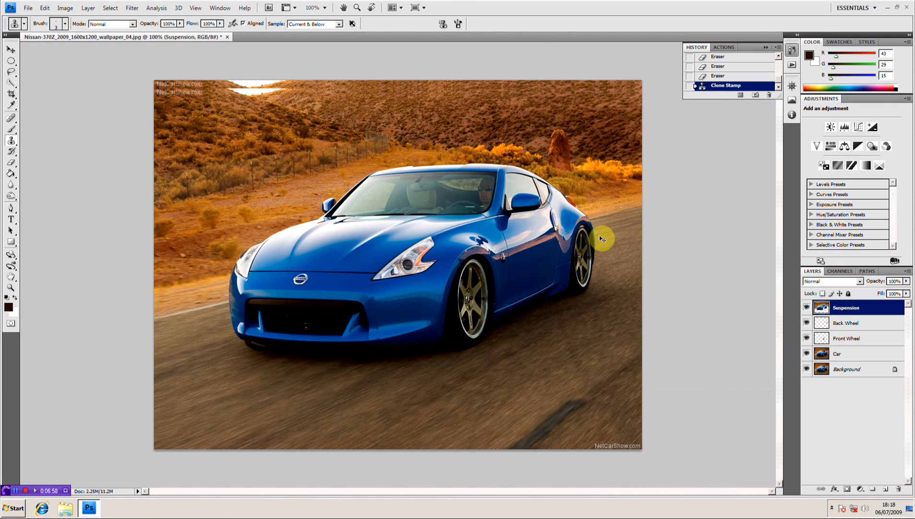
Try to clone road texture over the small bump on the rear fender's edge beside the back wheel.
key(ctrl+plus)
key(ctrl+plus)
key(ctrl+plus)
key(ctrl+plus)
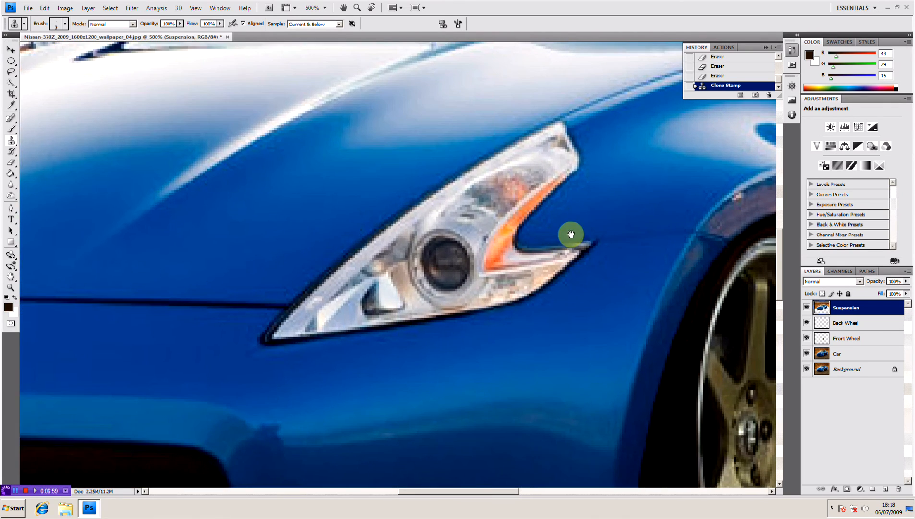
drag(558, 247, 293, 265)
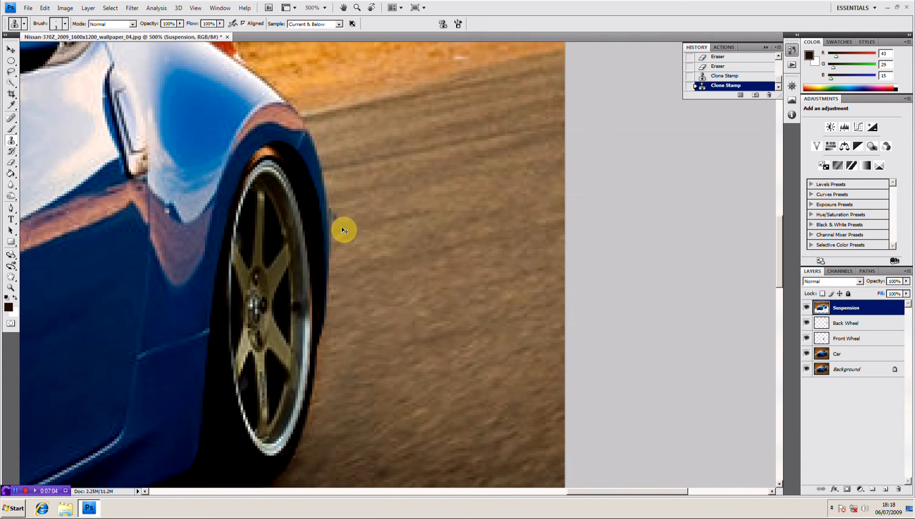
key(ctrl+z)
drag(331, 211, 332, 207)
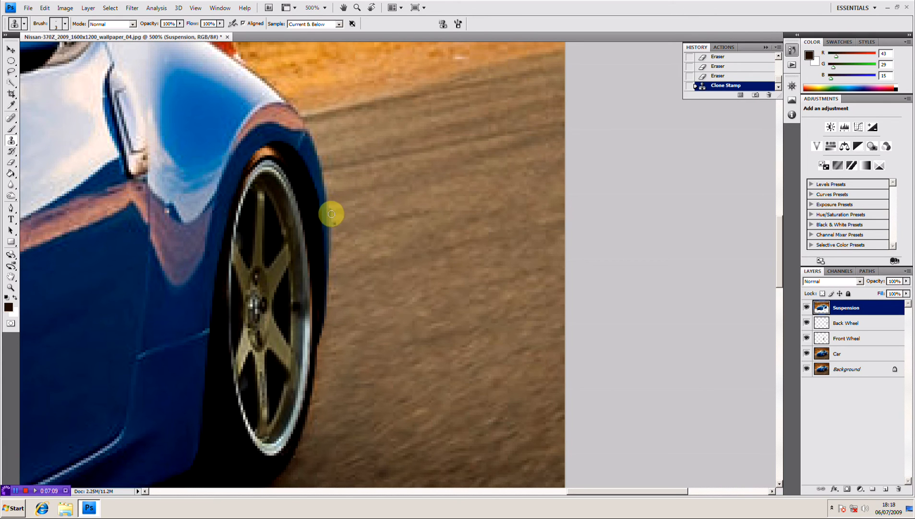
Compare the rear fender's edge with the Suspension layer hidden and shown, and clone road texture over its small bump.
click(806, 308)
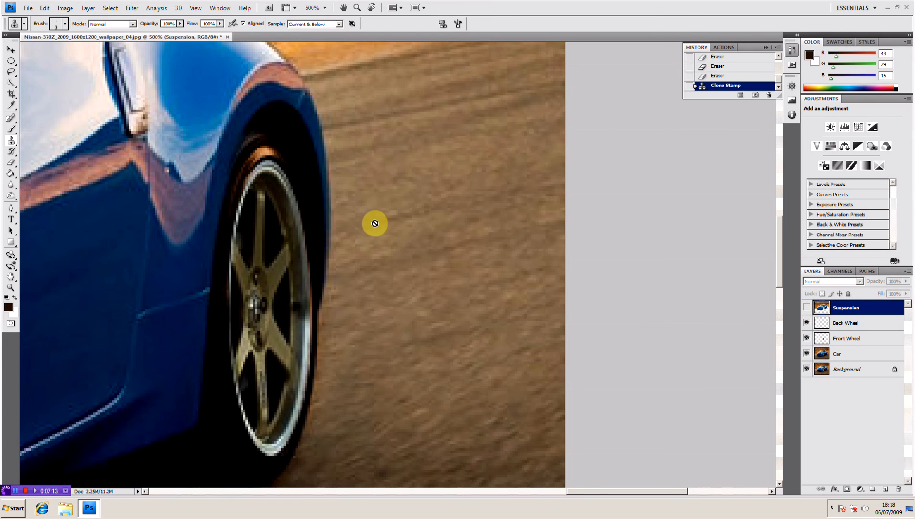
click(807, 308)
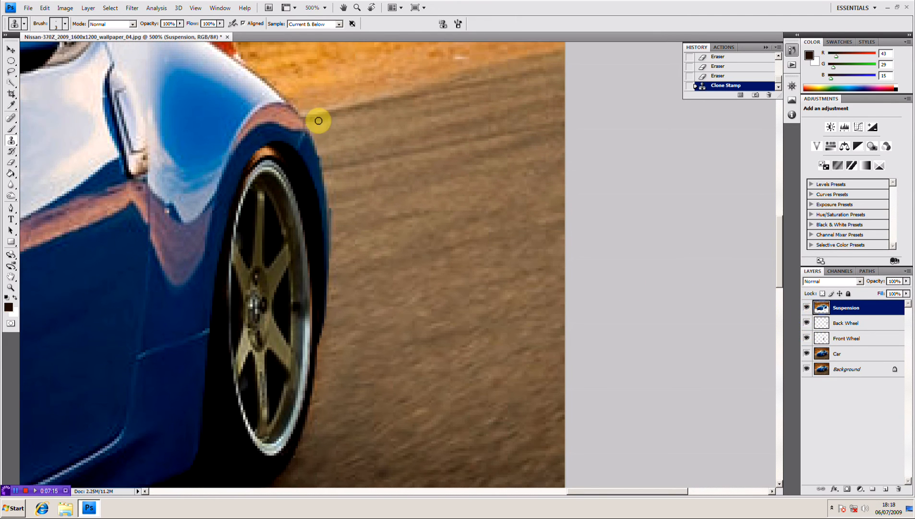
click(808, 308)
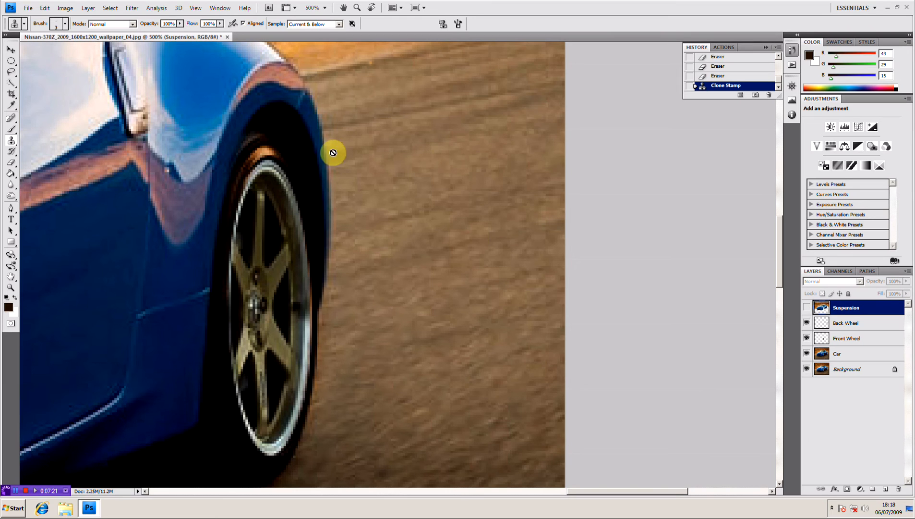
click(808, 307)
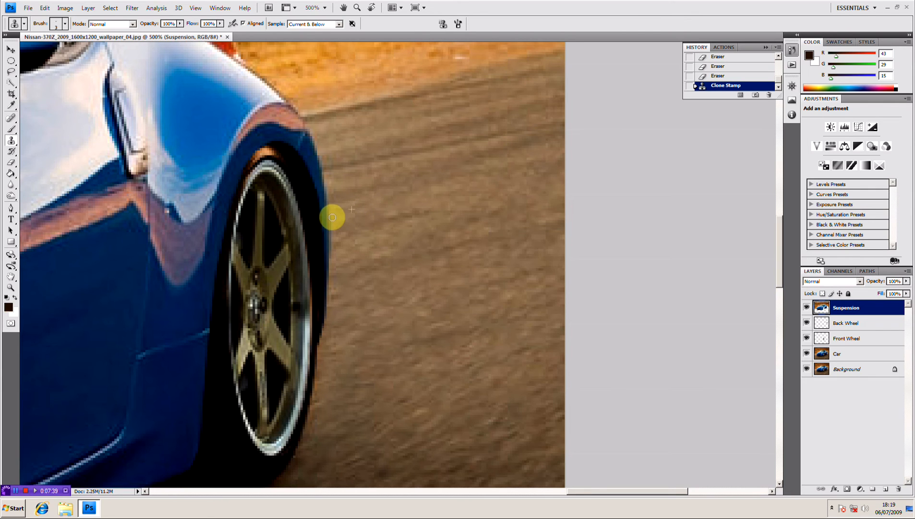
click(334, 228)
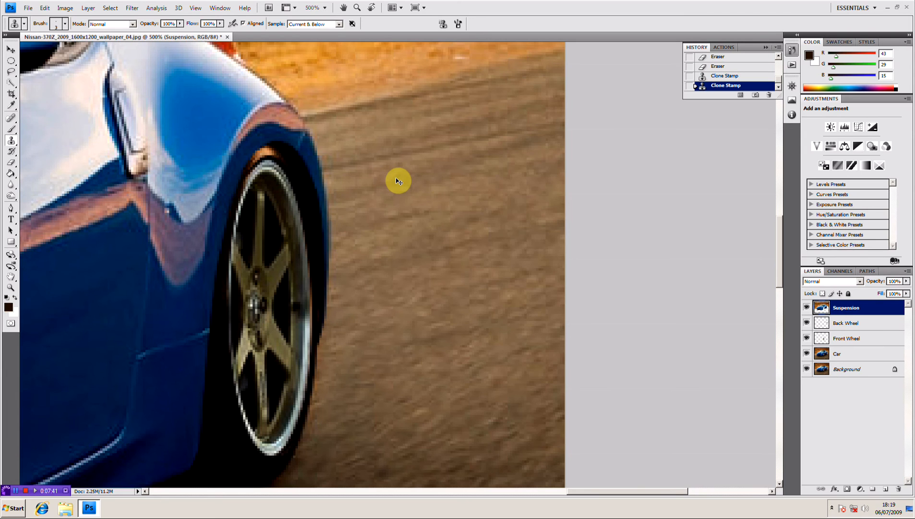
key(ctrl+minus)
key(ctrl+minus)
key(ctrl+minus)
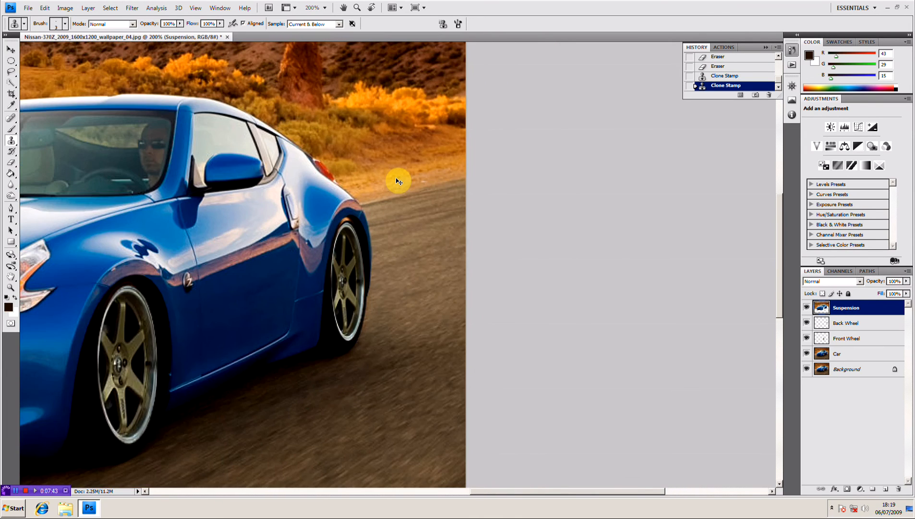
key(ctrl+minus)
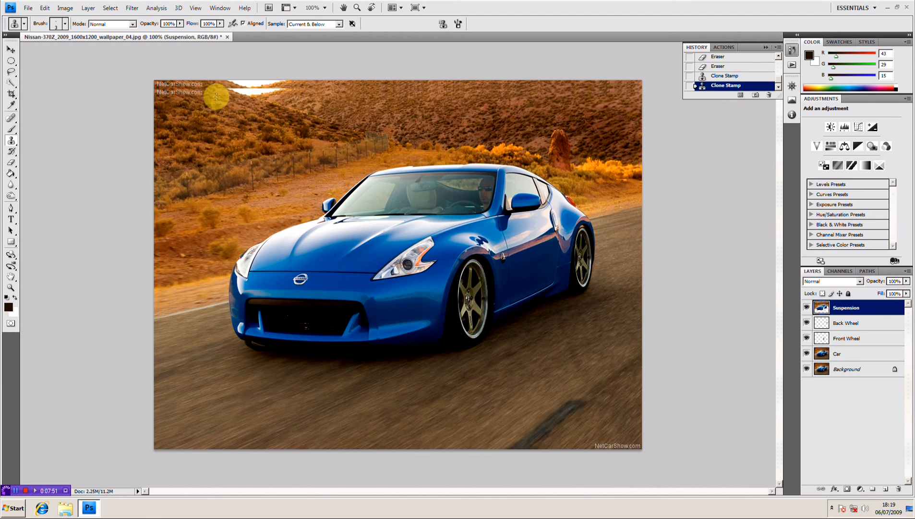
Crop narrow strips off the image's upper and lower edges to remove the doubled background and the NetCarShow.com watermarks.
click(11, 94)
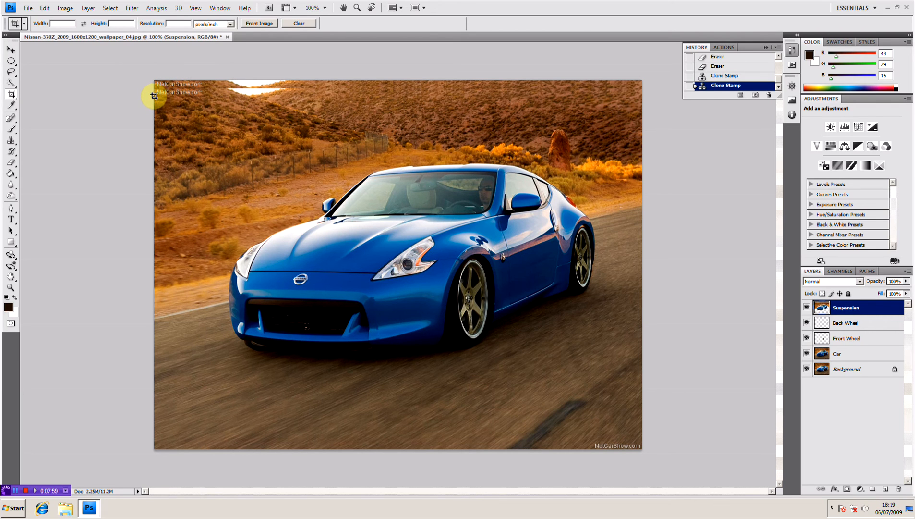
drag(154, 96, 645, 442)
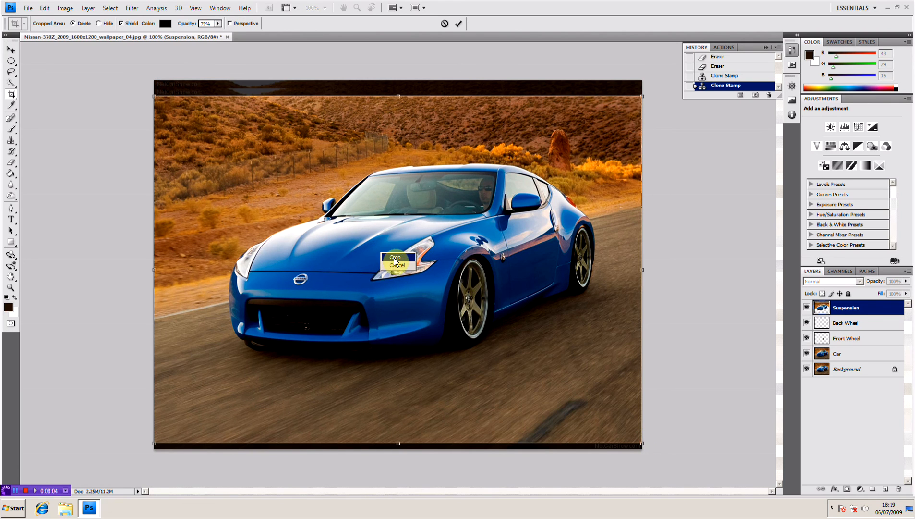
click(400, 259)
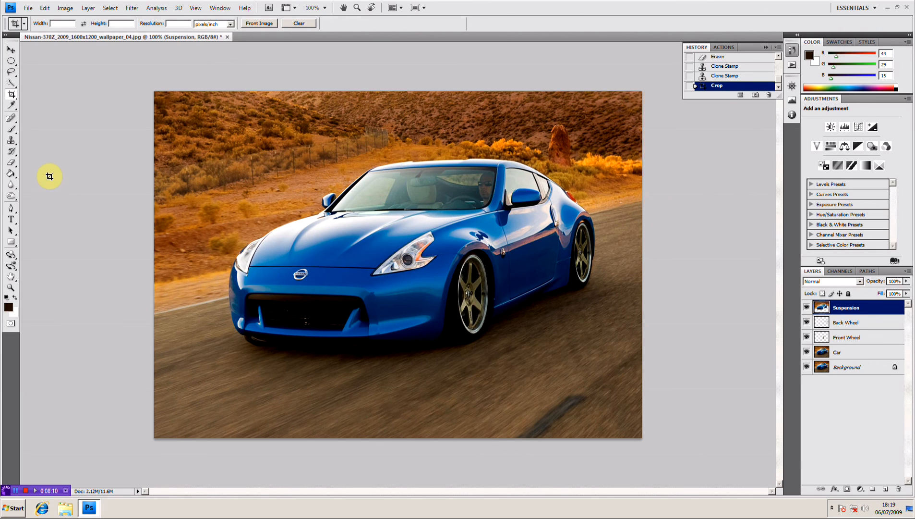
Clone dark road texture along the shadow beneath the front bumper with a 10 px Clone Stamp at 10% opacity.
key(ctrl+plus)
key(ctrl+plus)
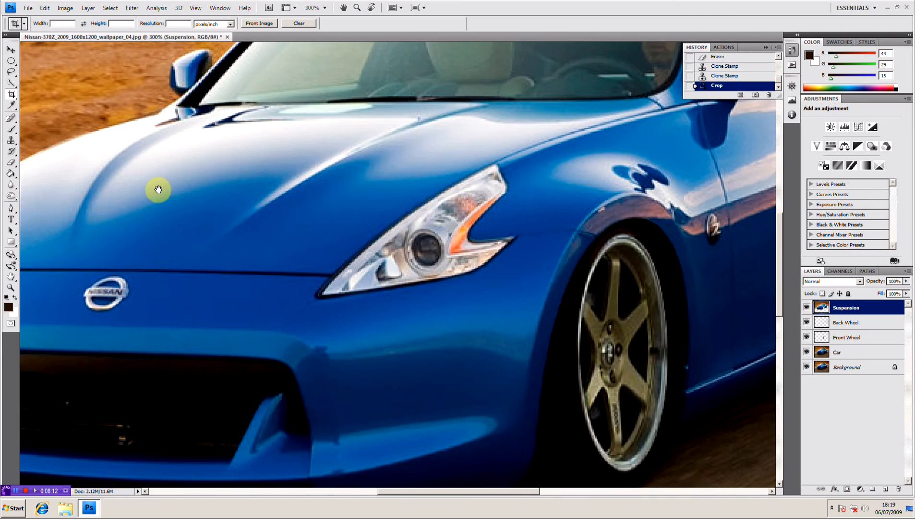
drag(212, 210, 243, 117)
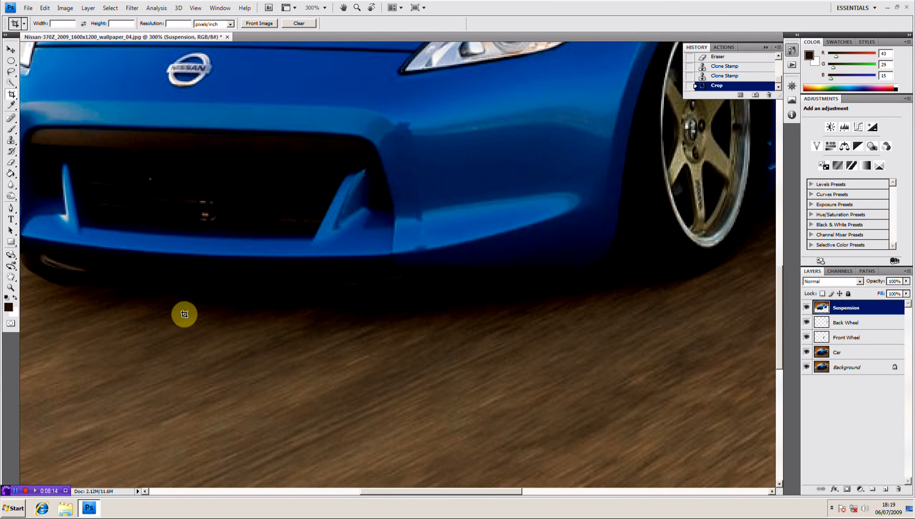
drag(192, 313, 256, 300)
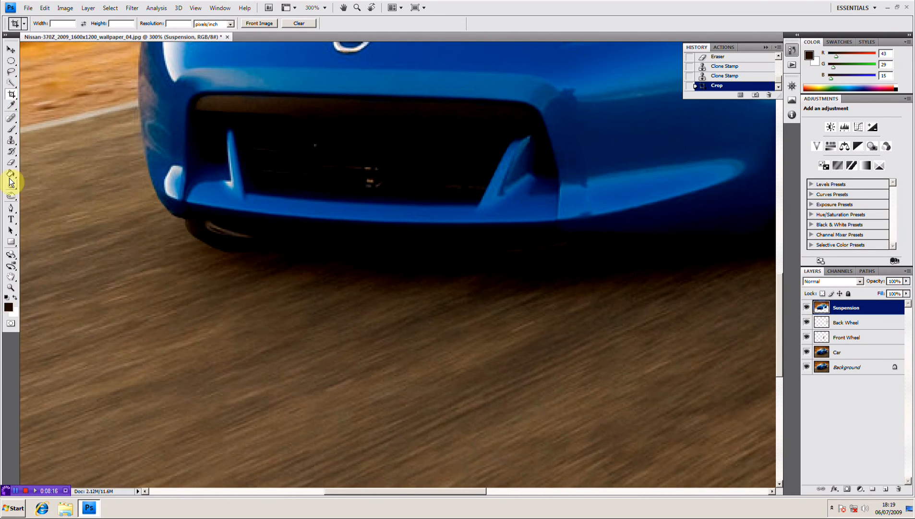
click(11, 130)
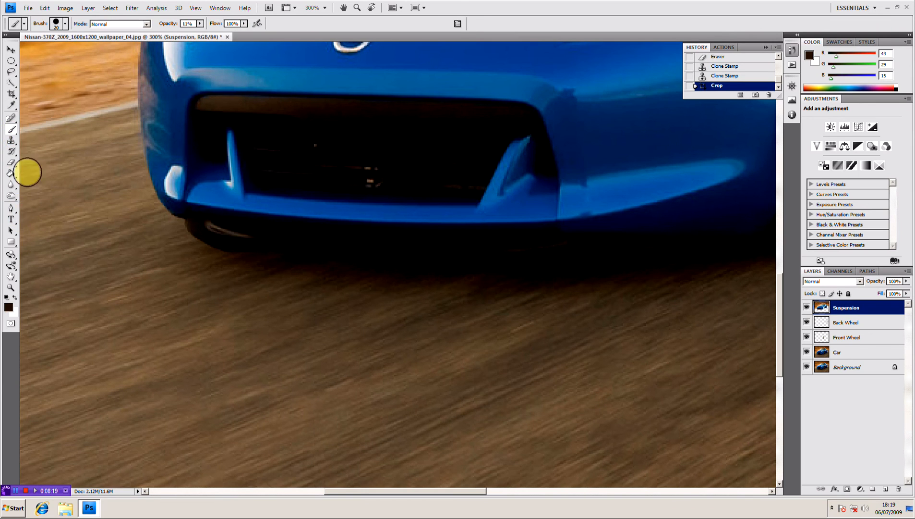
click(13, 142)
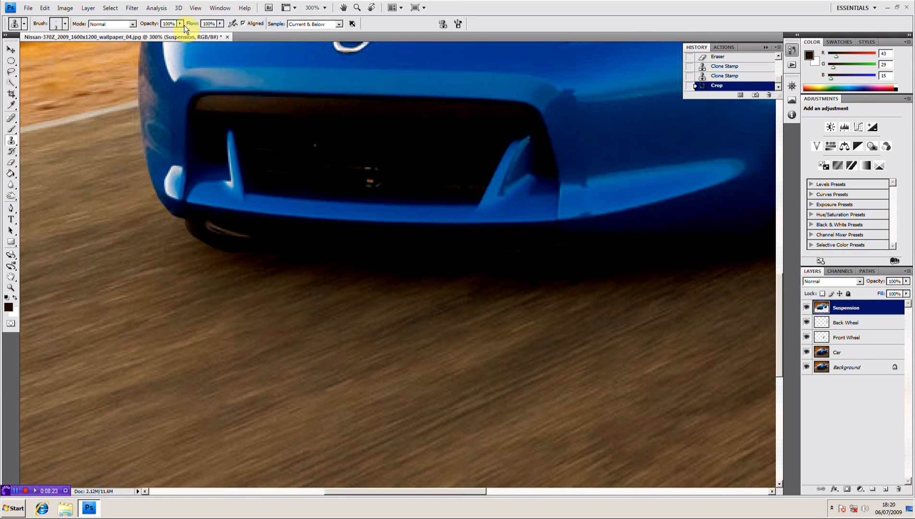
drag(179, 33, 143, 33)
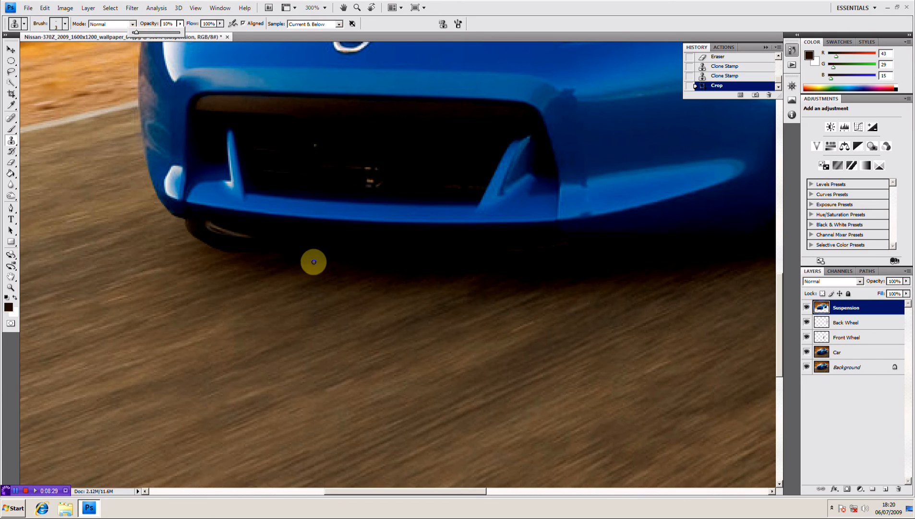
key(bracketright)
key(bracketright)
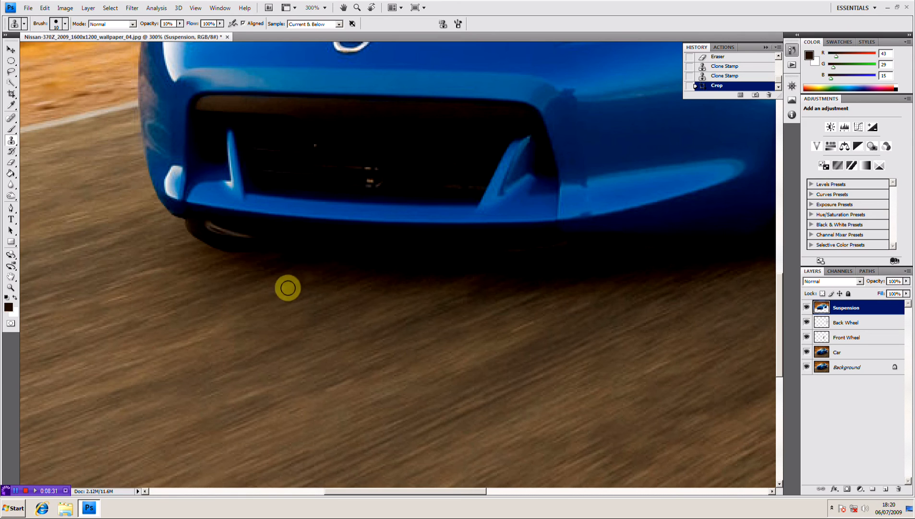
alt+click(289, 260)
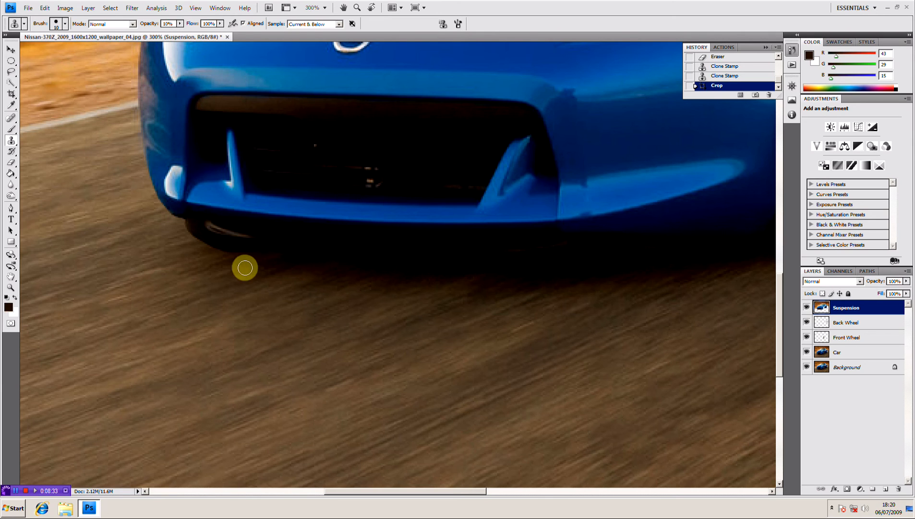
mouse_move(210, 261)
mouse_down()
mouse_move(327, 292)
mouse_move(309, 293)
mouse_move(492, 289)
mouse_move(498, 298)
mouse_move(254, 272)
mouse_move(193, 253)
mouse_move(207, 262)
mouse_move(201, 271)
mouse_move(255, 290)
mouse_move(349, 273)
mouse_move(348, 284)
mouse_move(311, 302)
mouse_move(303, 291)
mouse_move(265, 289)
mouse_move(268, 307)
mouse_move(291, 275)
mouse_move(509, 285)
mouse_move(704, 261)
mouse_move(677, 275)
mouse_move(530, 289)
mouse_move(407, 282)
mouse_move(402, 301)
mouse_move(257, 279)
mouse_move(281, 279)
mouse_move(288, 267)
mouse_move(275, 264)
mouse_move(250, 279)
mouse_move(222, 269)
mouse_move(324, 302)
mouse_move(373, 281)
mouse_up()
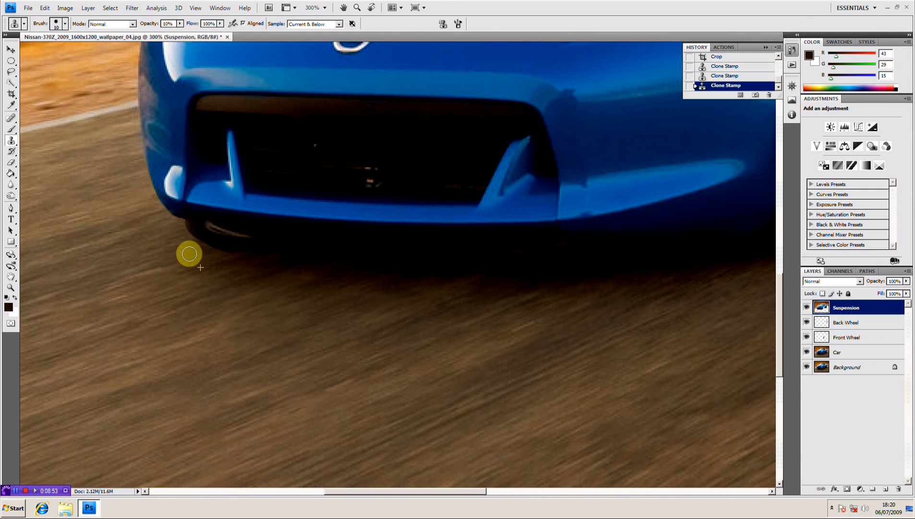
Blend the road shadow under the bumper's outer corner with further faint Clone Stamp strokes.
mouse_move(195, 254)
mouse_down()
mouse_move(180, 236)
mouse_move(211, 274)
mouse_move(197, 267)
mouse_move(214, 263)
mouse_move(222, 282)
mouse_up()
alt+click(215, 263)
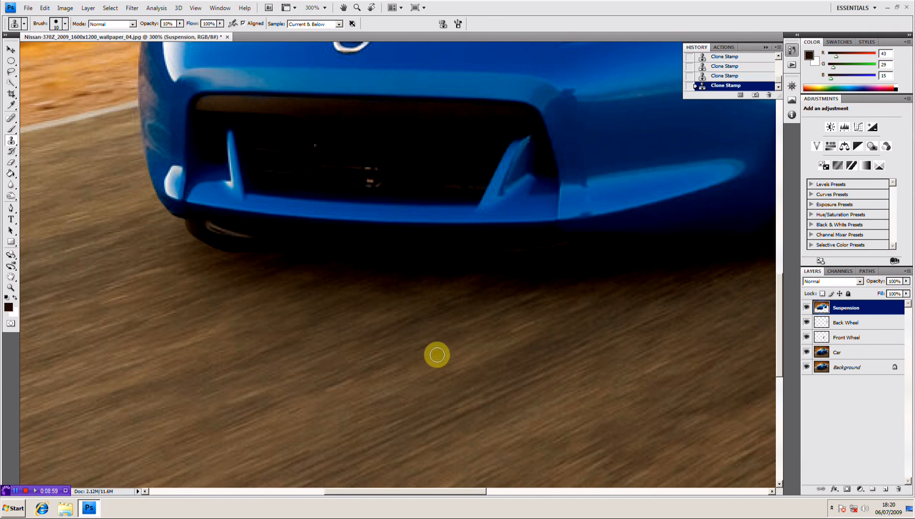
key(ctrl+minus)
key(ctrl+minus)
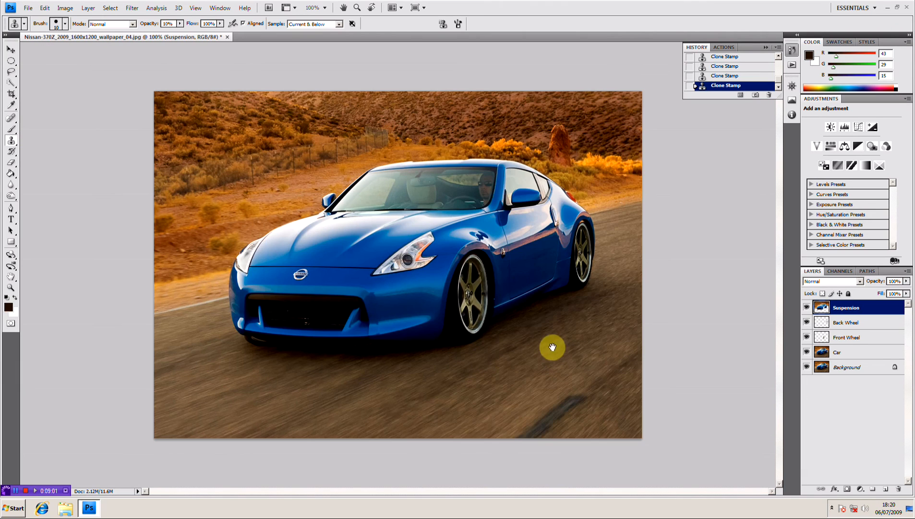
Darken the inside of the front wheel arch on the Car layer with the Burn tool, range Shadows, exposure 12%.
key(ctrl+plus)
key(ctrl+plus)
key(ctrl+plus)
key(ctrl+plus)
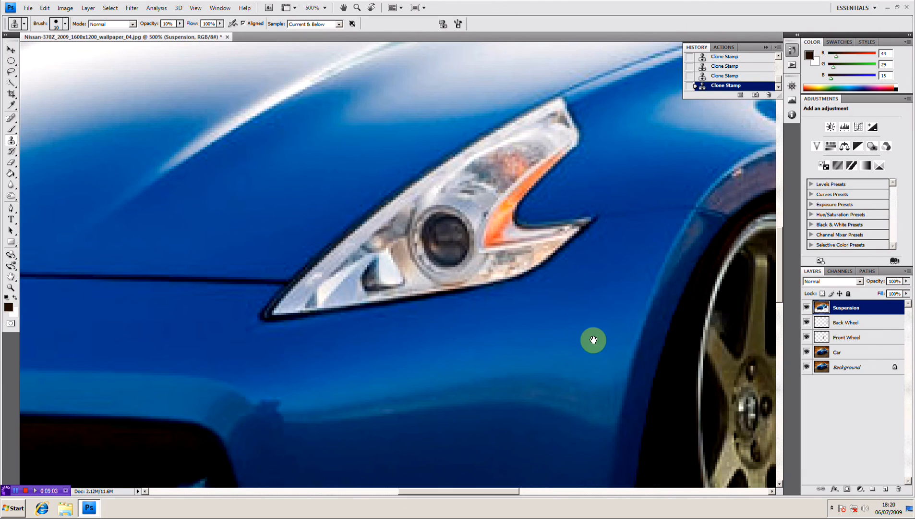
drag(656, 316, 505, 321)
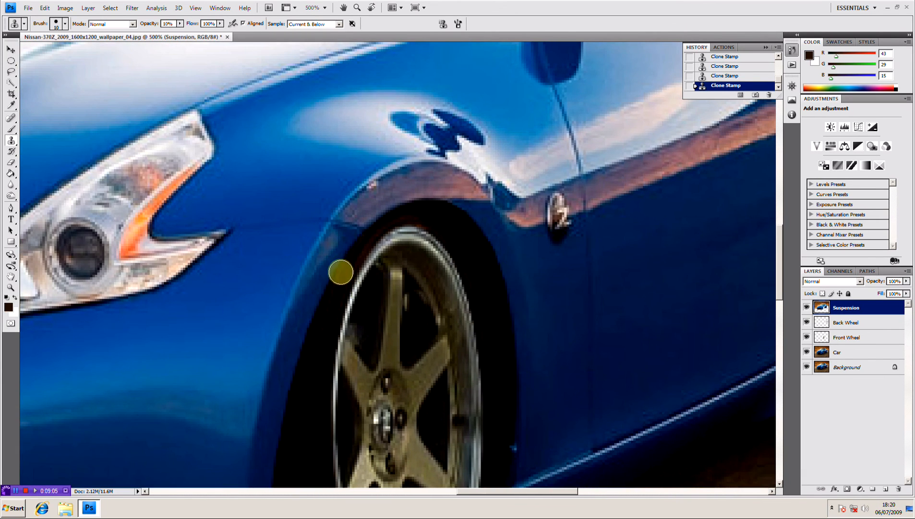
click(840, 354)
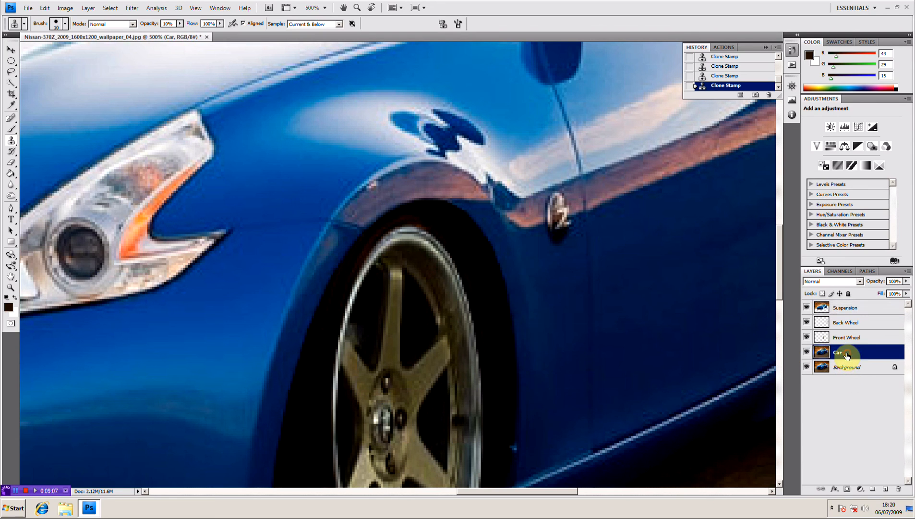
click(12, 197)
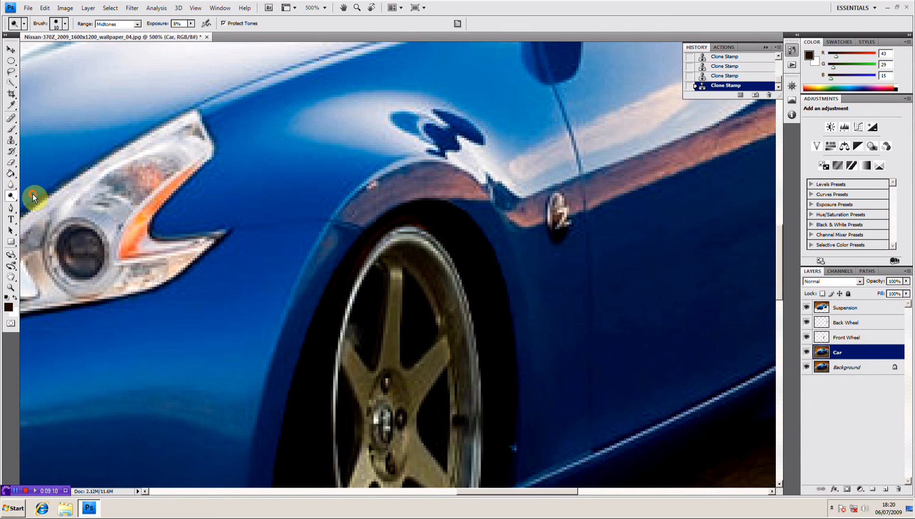
drag(12, 202, 37, 206)
click(137, 23)
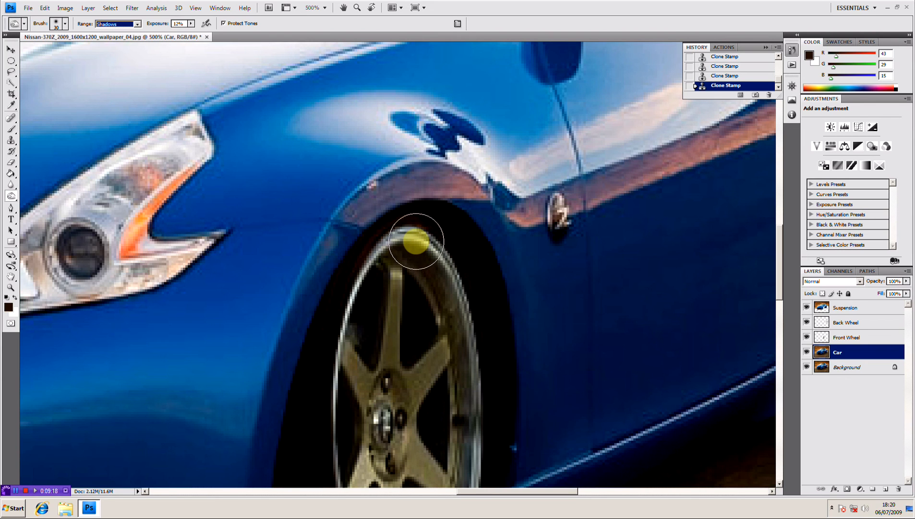
click(417, 239)
key(bracketleft)
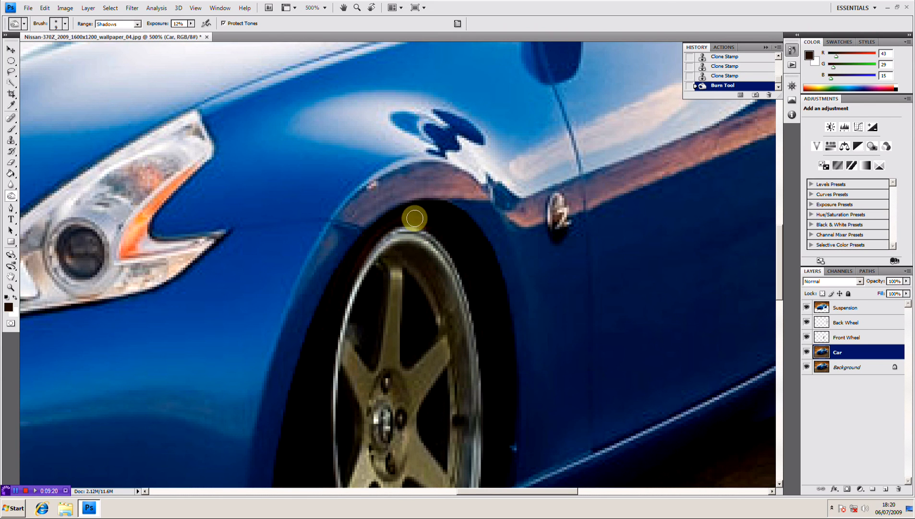
mouse_move(415, 218)
mouse_down()
mouse_move(360, 244)
mouse_move(367, 235)
mouse_move(338, 276)
mouse_move(360, 240)
mouse_move(339, 268)
mouse_move(407, 205)
mouse_move(372, 224)
mouse_move(325, 299)
mouse_move(366, 233)
mouse_move(428, 198)
mouse_move(341, 263)
mouse_move(317, 317)
mouse_up()
click(321, 319)
Burn the orange strip inside the rear wheel arch, first on the Car layer and again on the Suspension layer.
drag(747, 253, 237, 373)
click(471, 282)
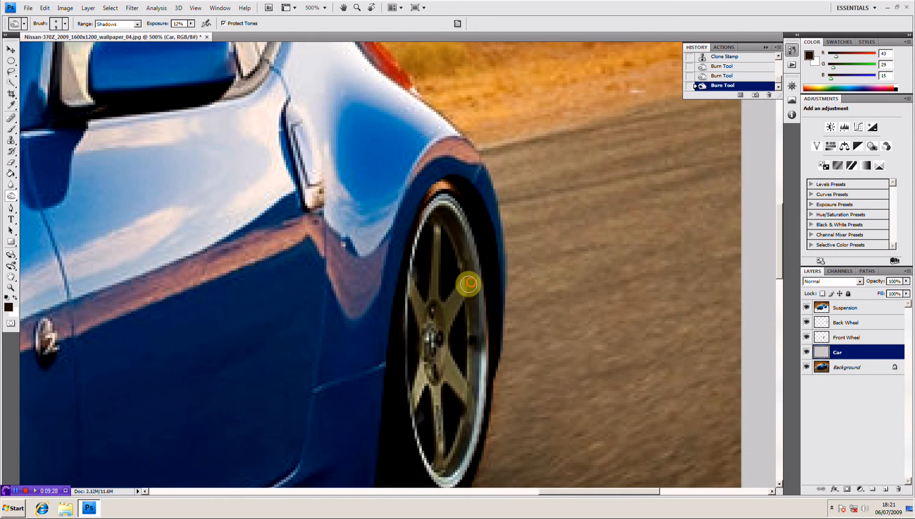
mouse_move(444, 182)
mouse_down()
mouse_move(411, 239)
mouse_move(392, 321)
mouse_move(415, 221)
mouse_move(435, 191)
mouse_move(415, 237)
mouse_up()
click(847, 309)
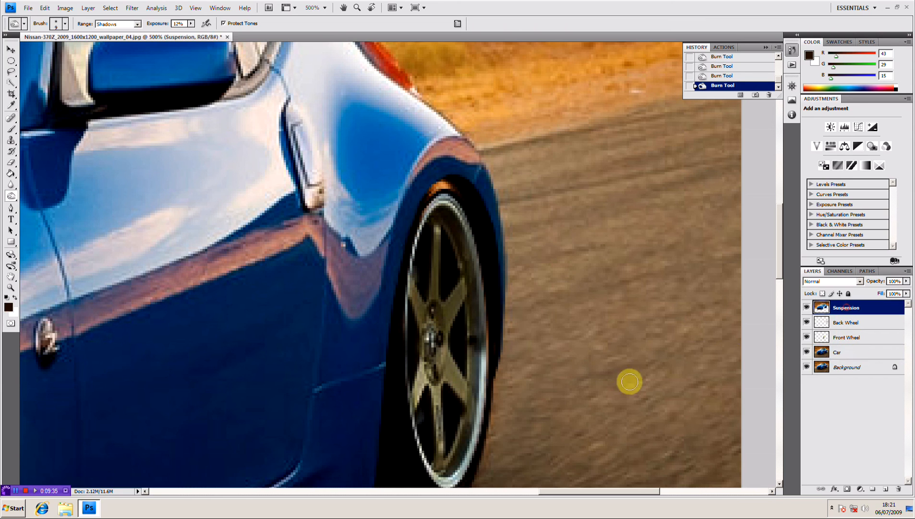
mouse_move(441, 190)
mouse_down()
mouse_move(415, 222)
mouse_move(425, 206)
mouse_move(396, 298)
mouse_move(438, 184)
mouse_move(422, 210)
mouse_move(441, 183)
mouse_move(422, 195)
mouse_move(450, 177)
mouse_move(428, 192)
mouse_move(401, 297)
mouse_move(421, 197)
mouse_move(443, 182)
mouse_up()
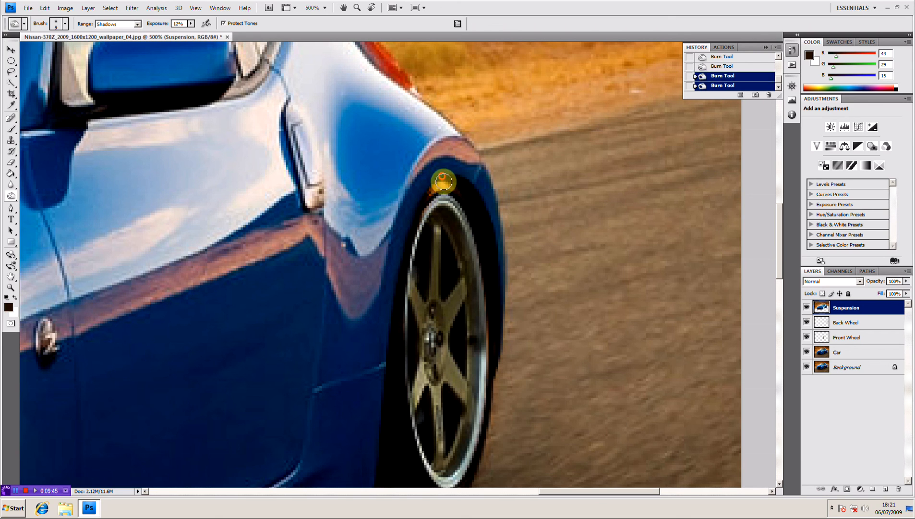
Paint the inner edge of the rear wheel arch black with a small brush at 70% opacity.
click(11, 133)
click(65, 24)
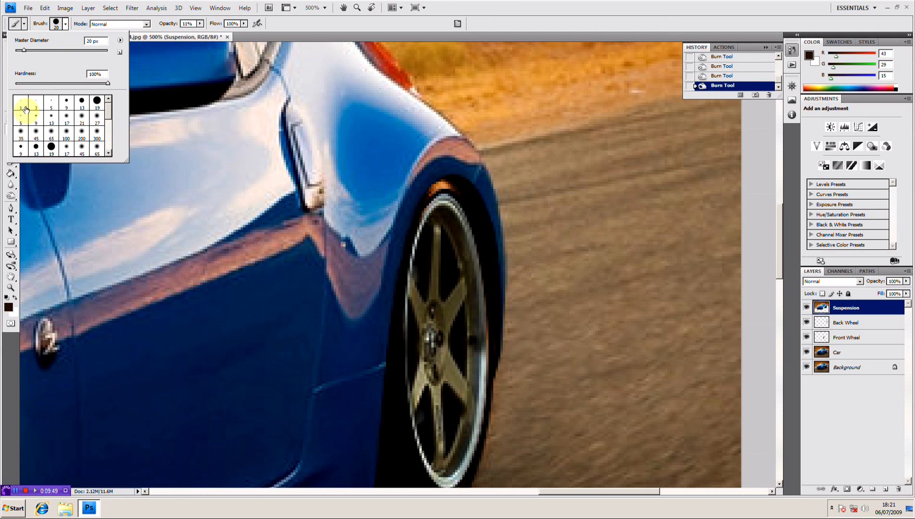
click(191, 10)
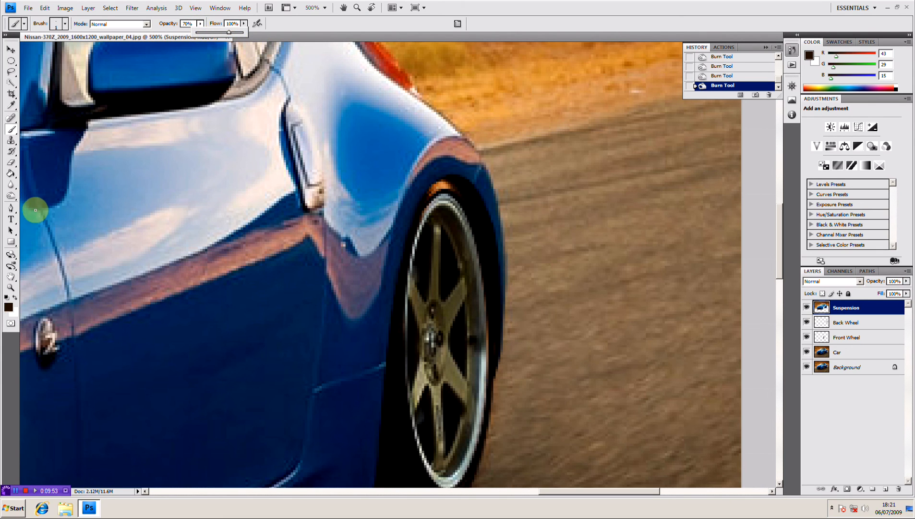
click(6, 297)
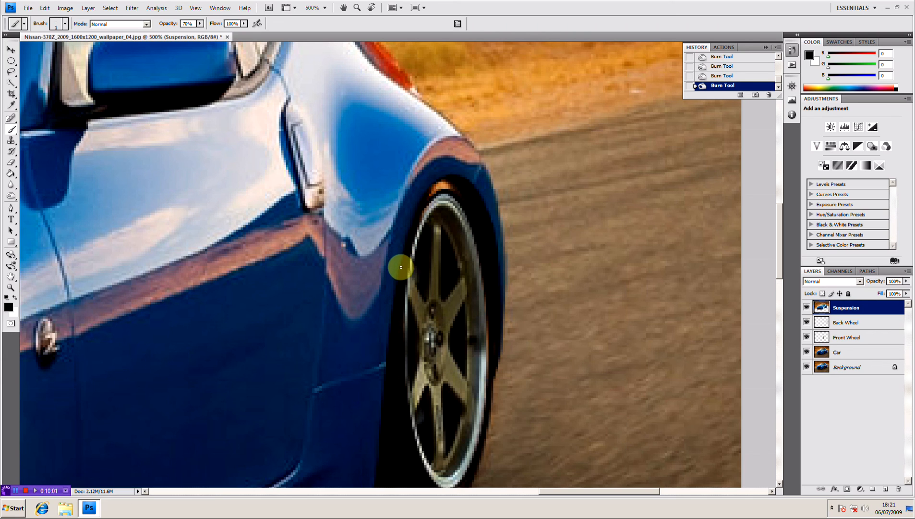
drag(399, 280, 444, 178)
Burn the orange patch above the rear wheel once more on the Suspension layer.
click(11, 196)
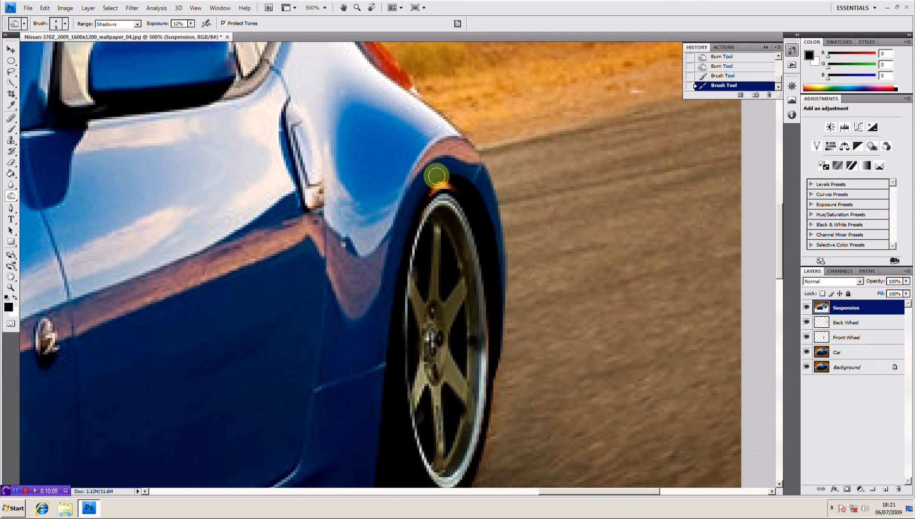
drag(430, 189, 432, 209)
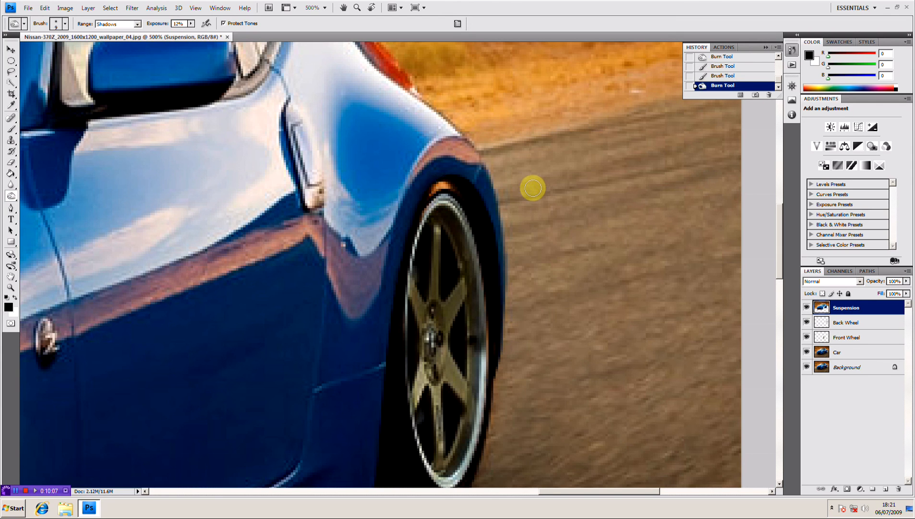
scroll(533, 190, down, 4)
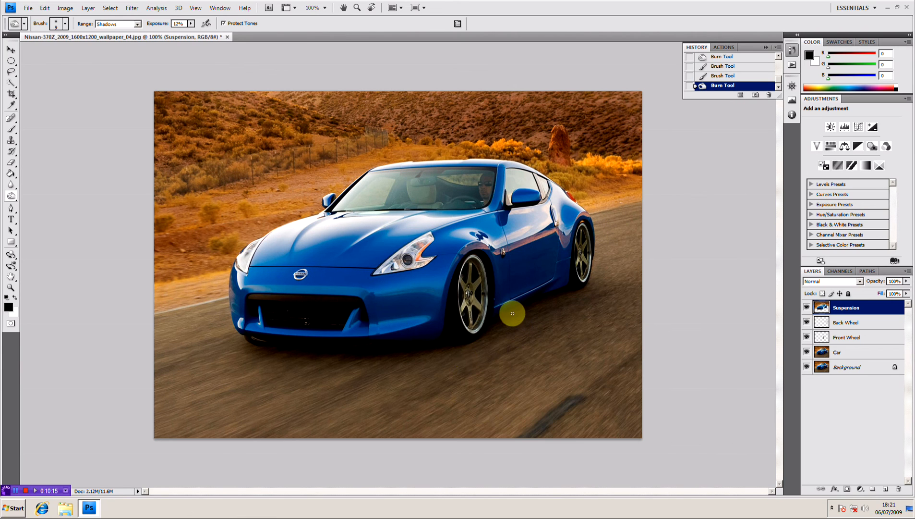
Remove the small blue speck behind the front wheel with a 4 px Clone Stamp at 100% opacity, sampling the dark arch.
key(ctrl+plus)
key(ctrl+plus)
key(ctrl+plus)
key(ctrl+plus)
key(ctrl+plus)
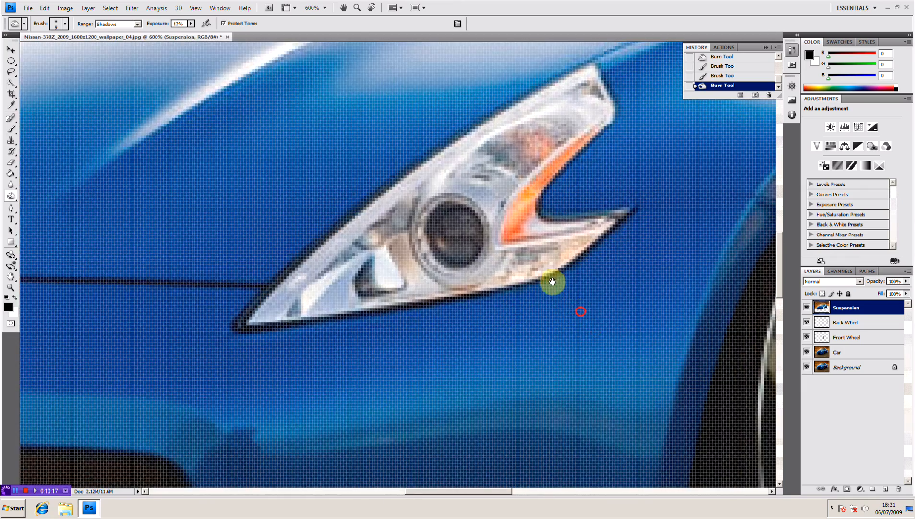
drag(552, 280, 387, 196)
key(ctrl+minus)
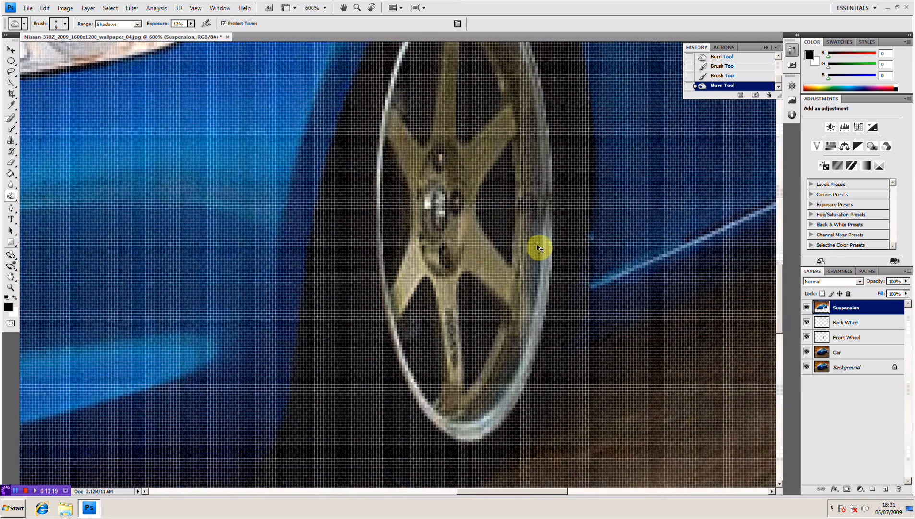
click(11, 140)
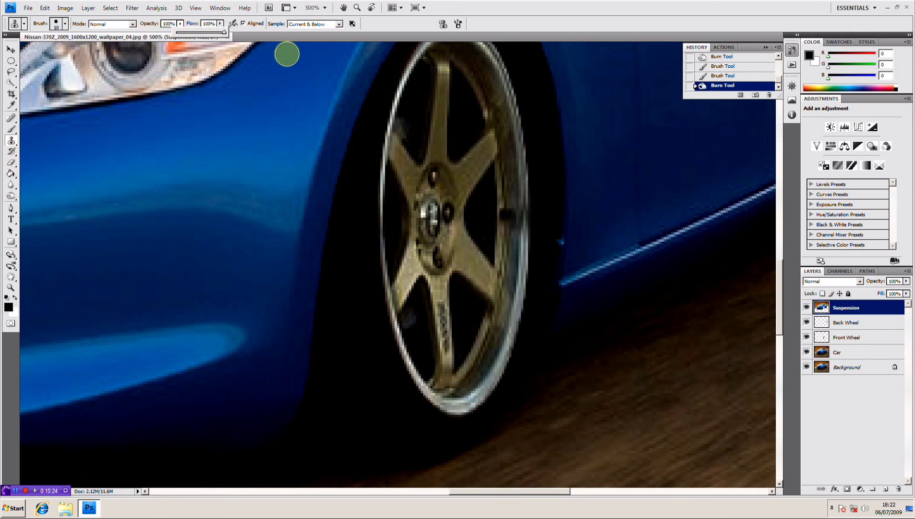
key(bracketleft)
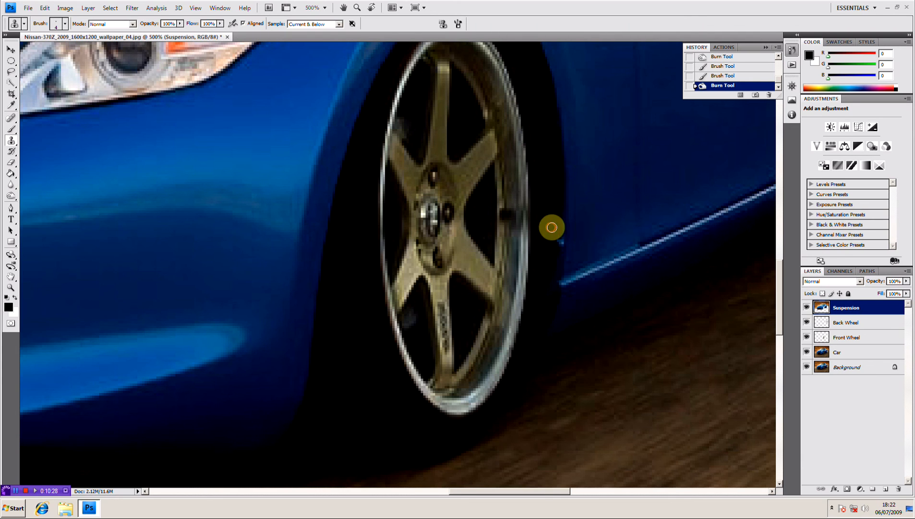
mouse_move(555, 238)
mouse_down()
mouse_move(558, 212)
mouse_move(547, 294)
mouse_move(546, 266)
mouse_move(544, 298)
mouse_up()
alt+click(553, 222)
alt+click(552, 243)
alt+click(551, 265)
alt+click(547, 264)
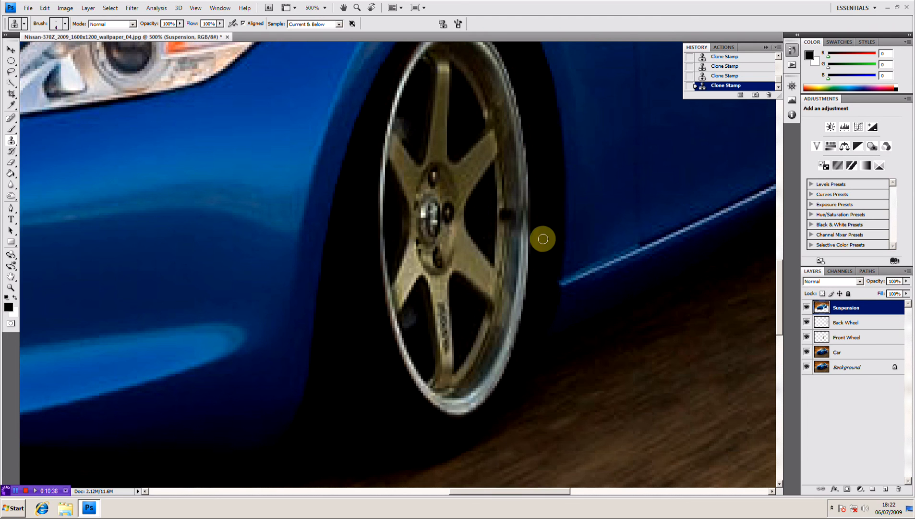
key(ctrl+minus)
key(ctrl+minus)
key(ctrl+minus)
key(ctrl+minus)
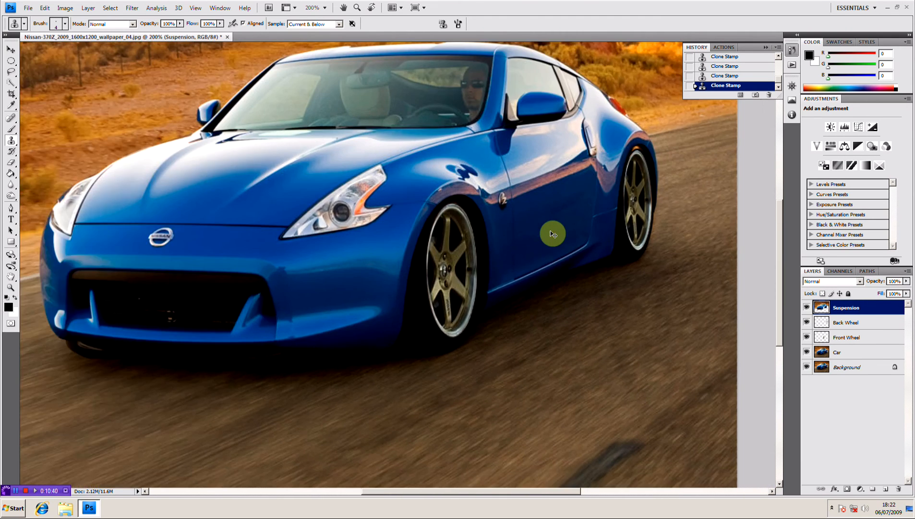